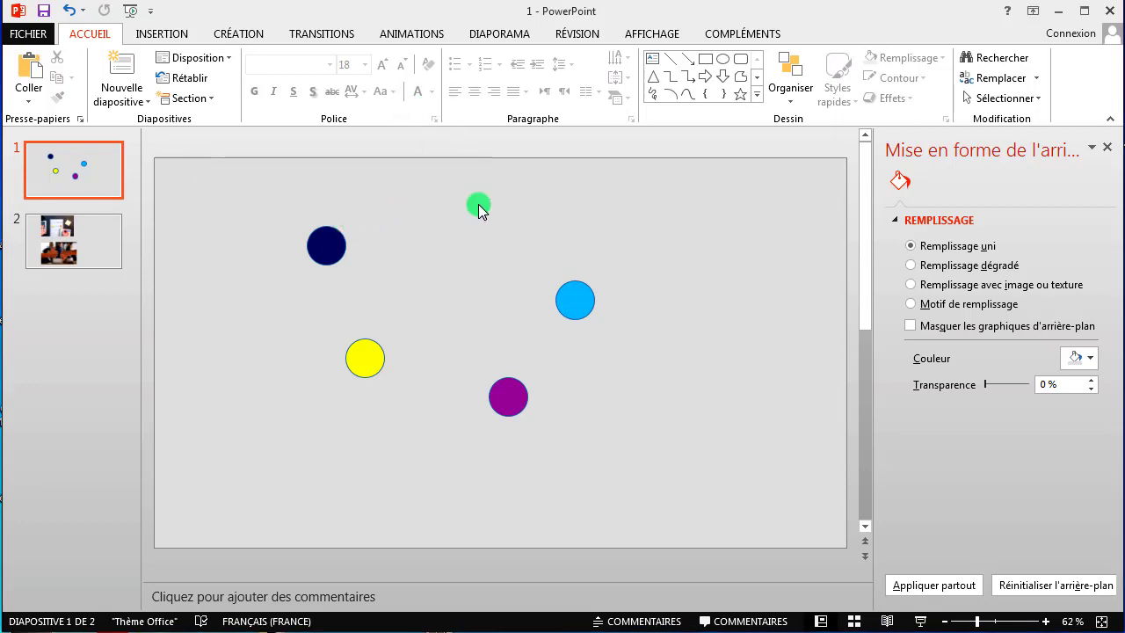
Draw a blue circle about 3.6 × 3.75 cm with the Ellipse shape near slide 1's top right.
left_click(173, 36)
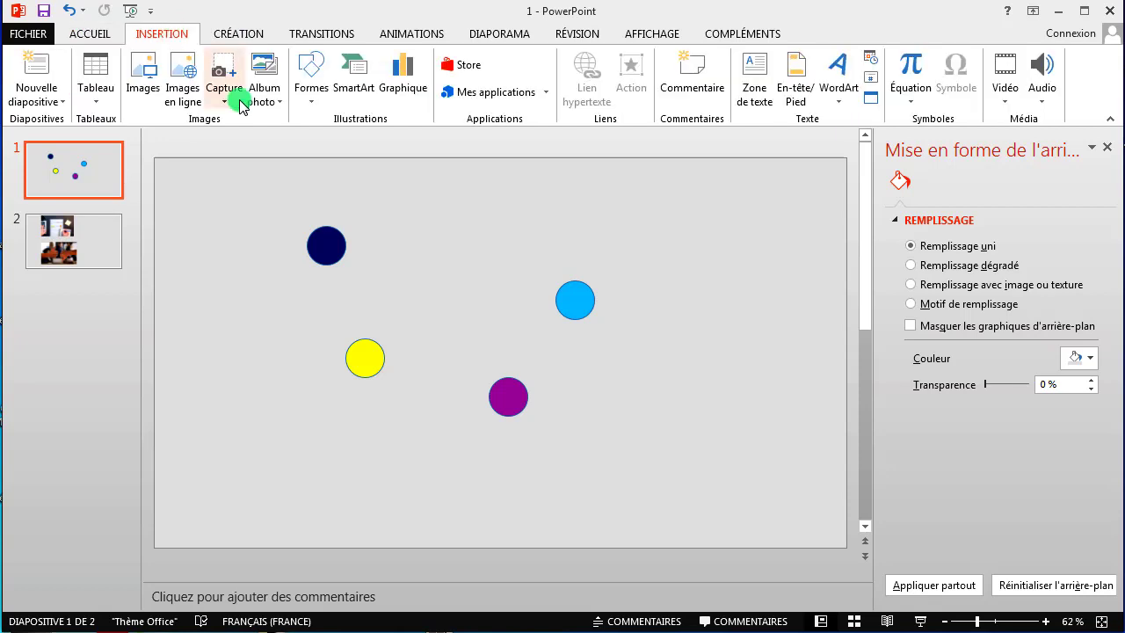
left_click(312, 88)
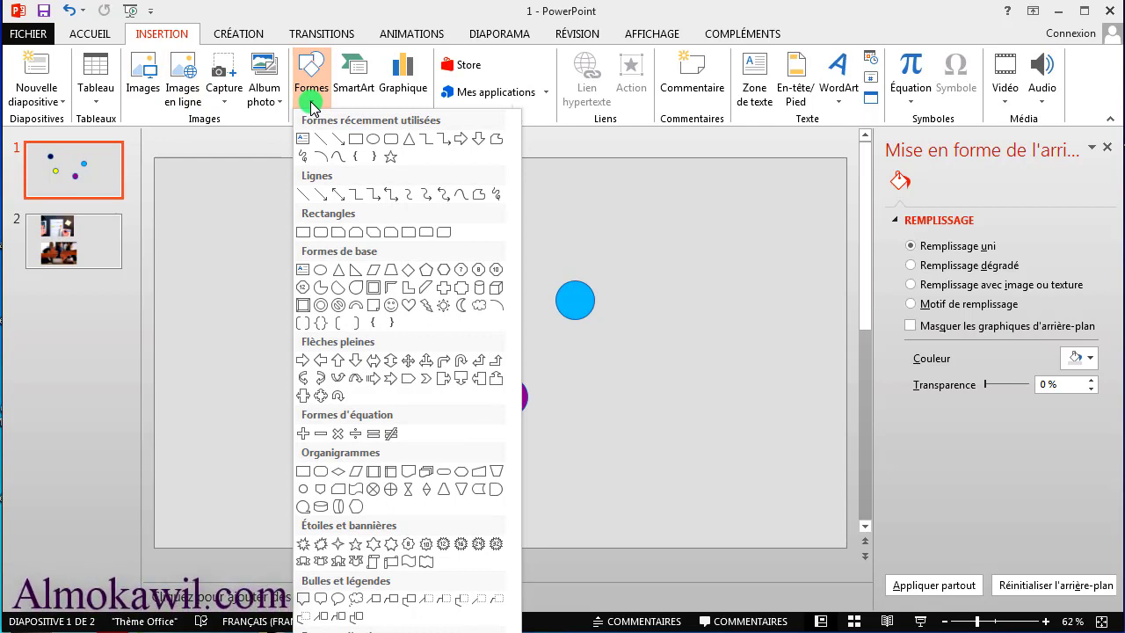
left_click(375, 142)
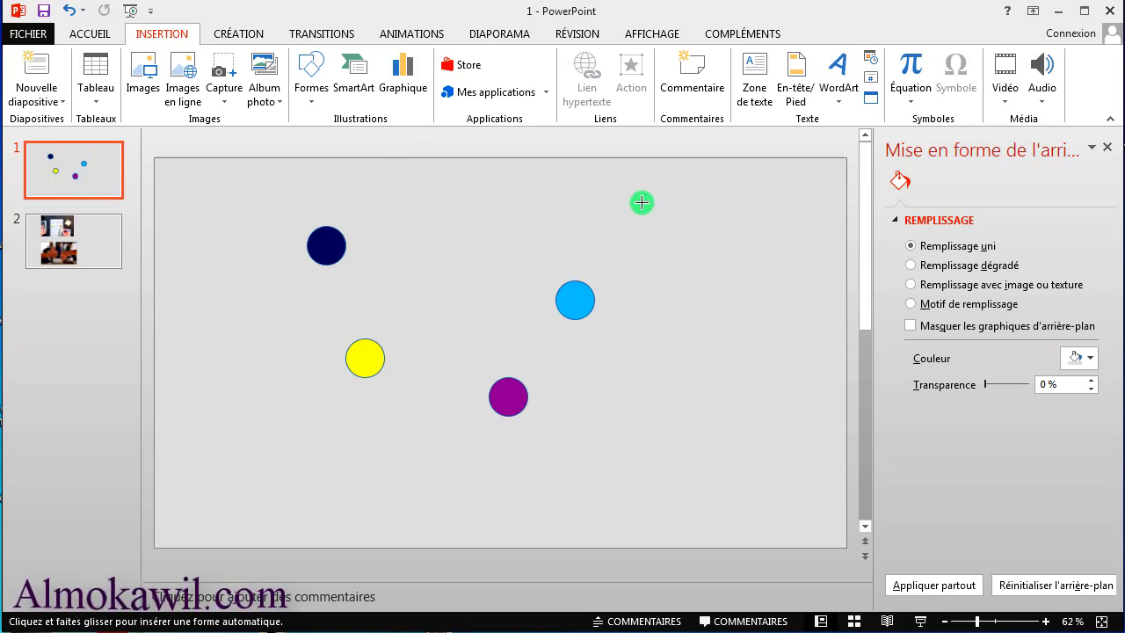
left_click(310, 92)
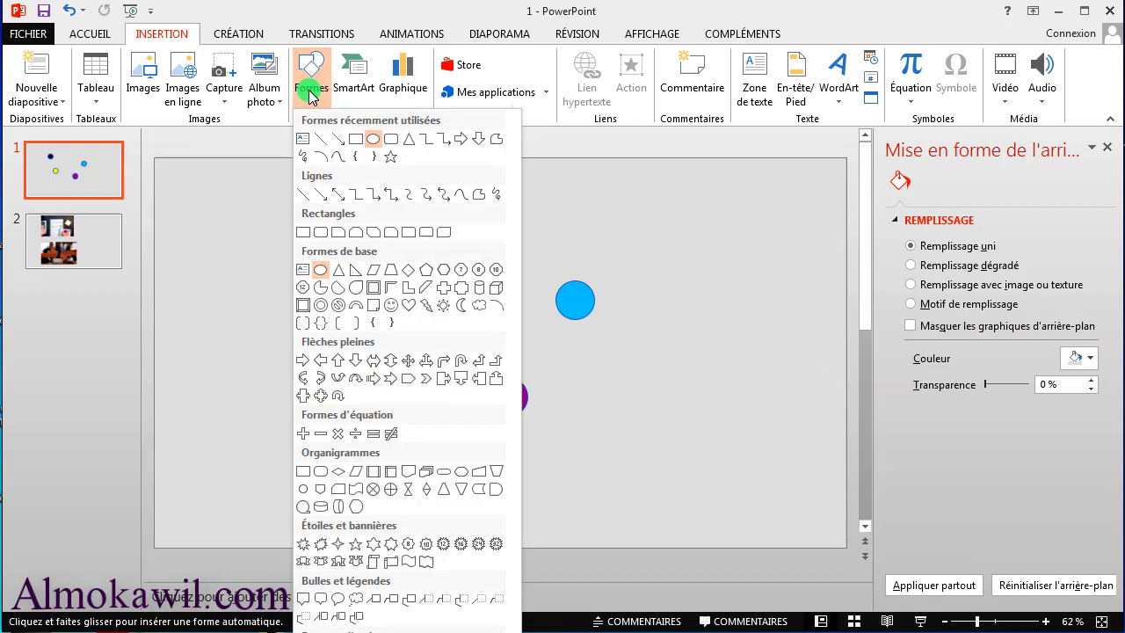
left_click(375, 142)
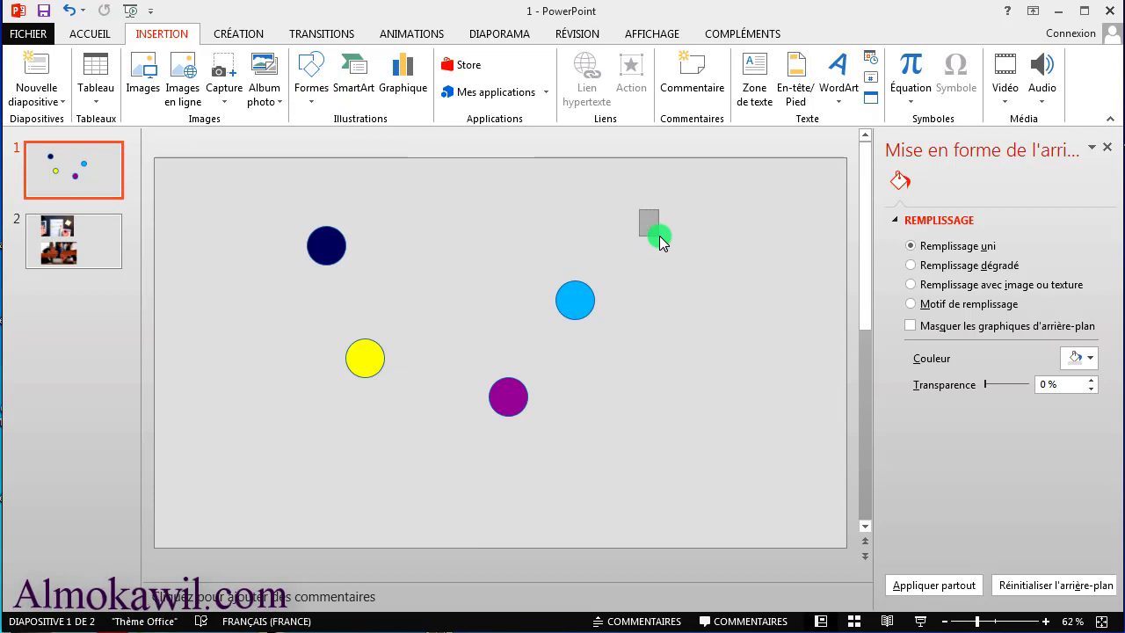
left_click(314, 88)
left_click(376, 140)
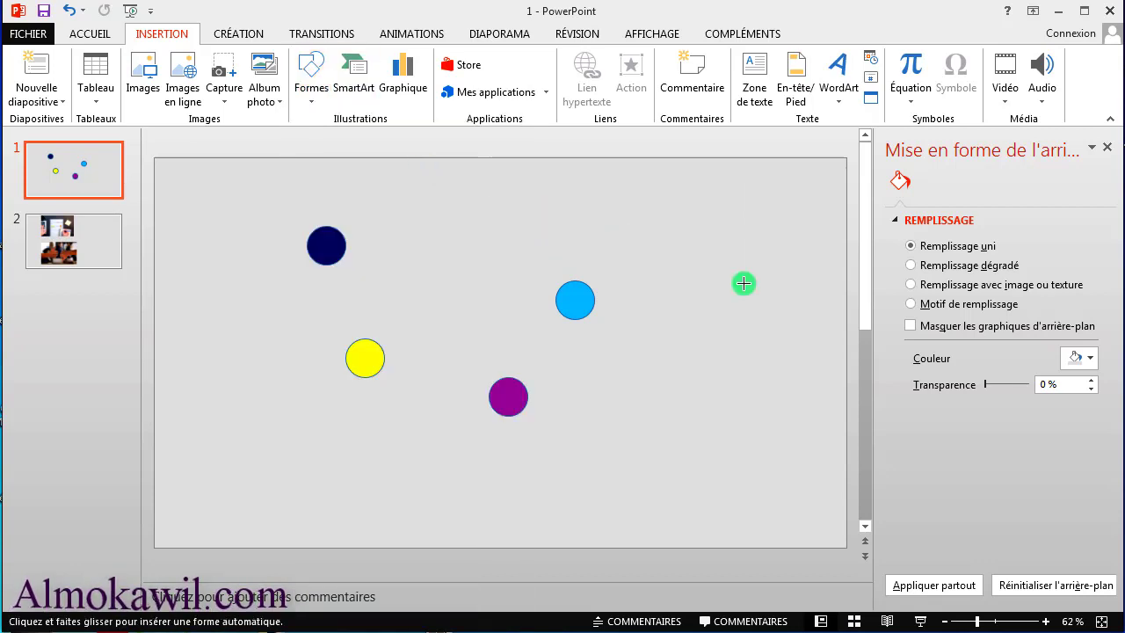
mouse_move(648, 204)
left_mouse_down()
mouse_move(683, 379)
mouse_move(791, 326)
mouse_move(791, 296)
mouse_move(789, 377)
mouse_move(709, 359)
mouse_move(739, 329)
mouse_move(748, 236)
mouse_move(762, 367)
mouse_move(806, 327)
mouse_move(801, 337)
mouse_move(695, 346)
mouse_move(771, 317)
mouse_move(766, 307)
mouse_move(778, 354)
mouse_move(795, 322)
mouse_move(785, 349)
mouse_move(791, 296)
mouse_move(784, 325)
mouse_move(779, 263)
mouse_move(774, 356)
mouse_move(811, 321)
mouse_move(755, 253)
mouse_move(764, 357)
mouse_move(676, 289)
mouse_move(741, 307)
mouse_move(785, 381)
mouse_move(799, 272)
mouse_move(706, 241)
mouse_move(657, 243)
mouse_move(781, 414)
mouse_move(711, 311)
mouse_move(757, 354)
mouse_move(701, 272)
mouse_move(799, 396)
mouse_move(764, 319)
mouse_move(736, 276)
mouse_move(713, 278)
mouse_move(768, 355)
mouse_move(724, 281)
left_mouse_up()
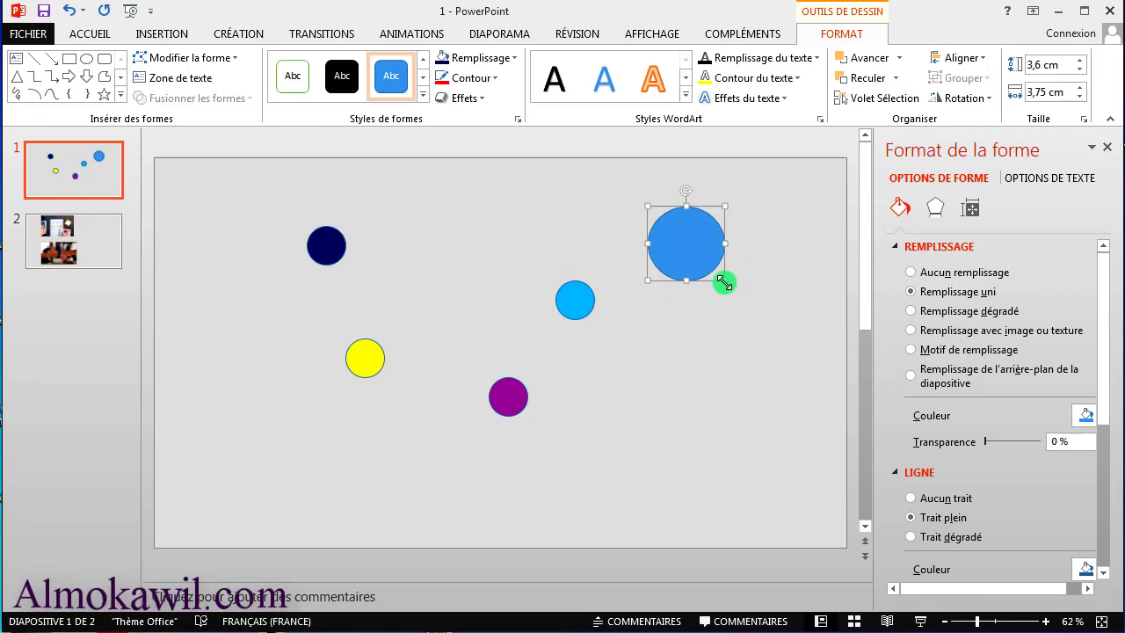
Resize the new circle to 6.29 × 6.54 cm, fill it dark brown and give it a green outline.
mouse_move(724, 281)
left_mouse_down()
mouse_move(823, 349)
mouse_move(769, 298)
mouse_move(806, 284)
mouse_move(680, 291)
mouse_move(748, 278)
mouse_move(734, 343)
mouse_move(770, 346)
mouse_move(761, 311)
mouse_move(766, 346)
mouse_move(769, 326)
mouse_move(826, 397)
mouse_move(781, 318)
left_mouse_up()
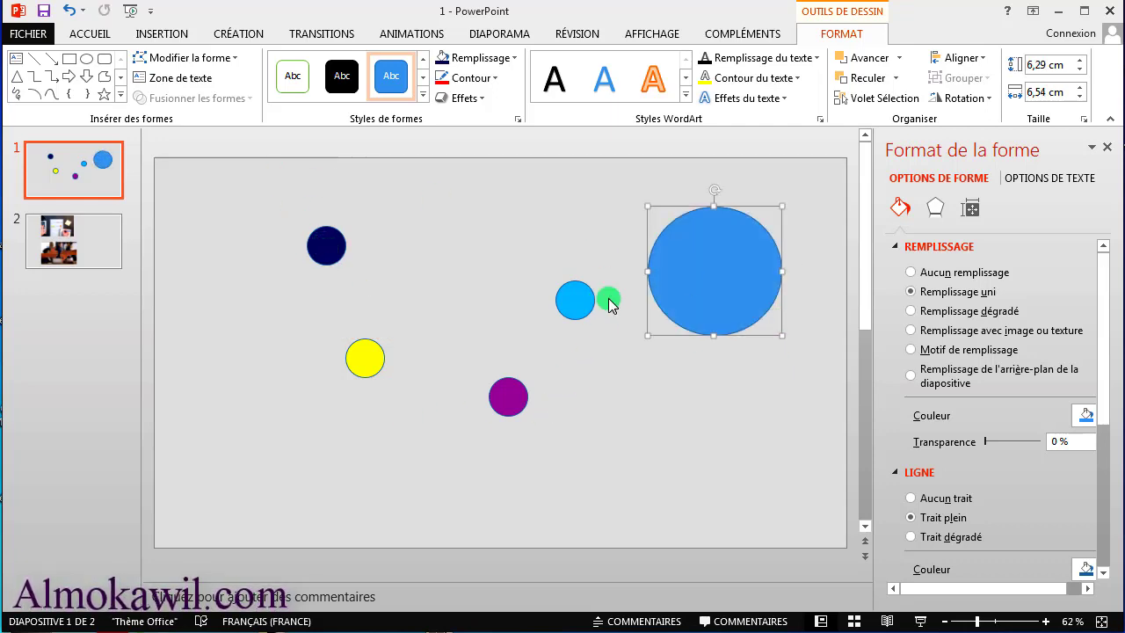
left_click(505, 58)
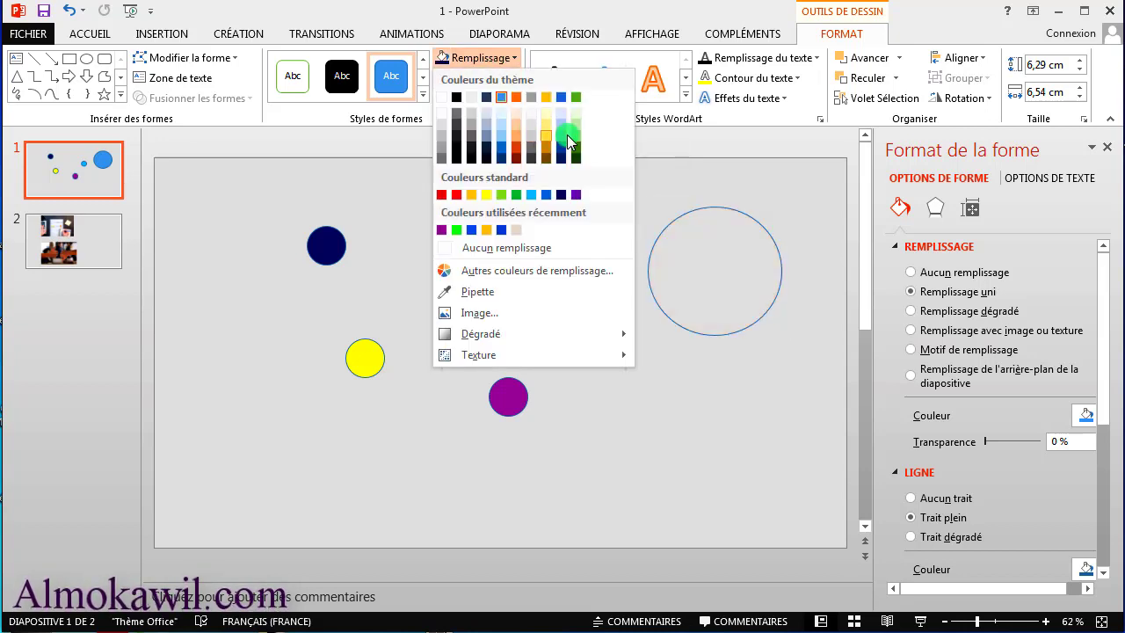
left_click(544, 158)
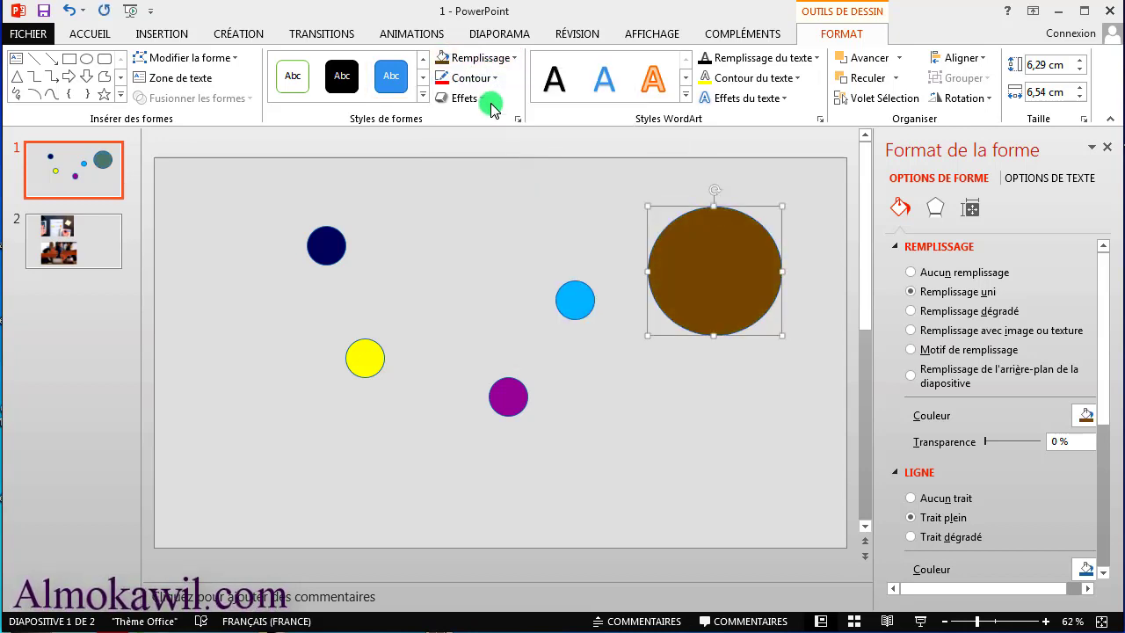
left_click(475, 79)
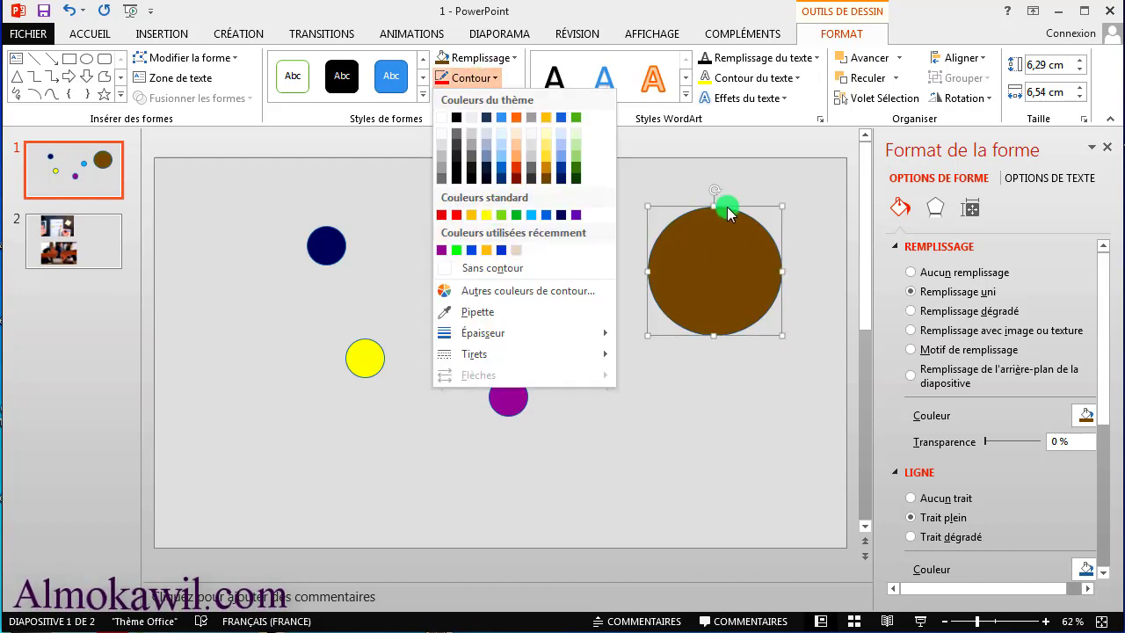
left_click(457, 251)
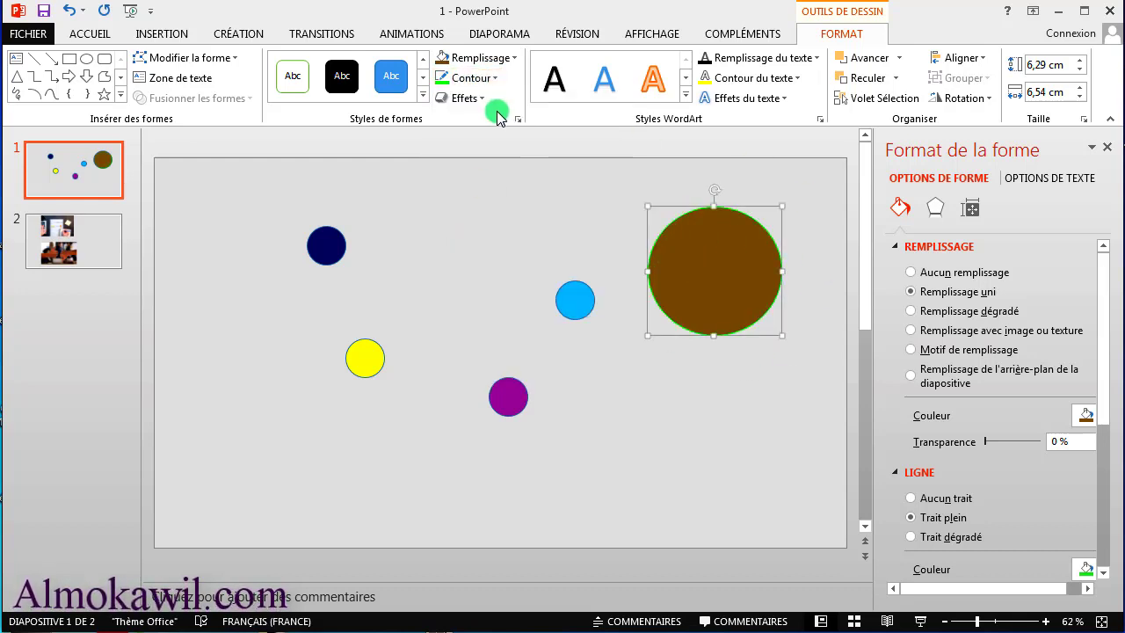
Delete the brown circle and move the purple, yellow, navy and cyan circles to new spots.
key("Delete")
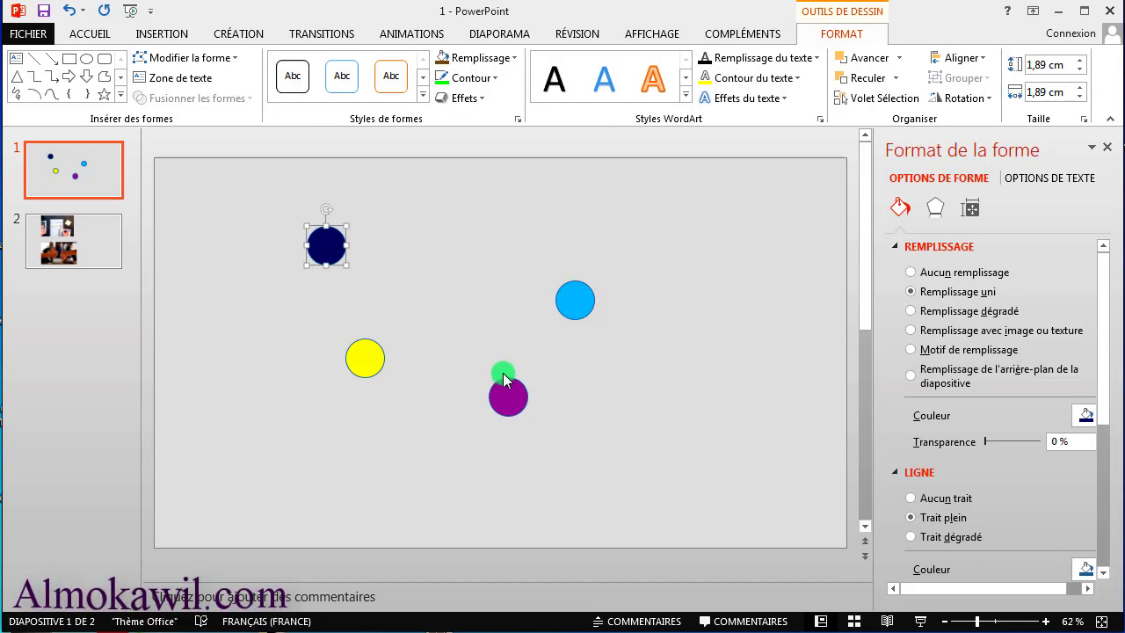
left_click_drag(504, 380, 503, 416)
left_click_drag(362, 351, 379, 332)
left_click_drag(326, 244, 342, 245)
mouse_move(588, 304)
left_mouse_down()
mouse_move(626, 342)
mouse_move(614, 400)
left_mouse_up()
left_click_drag(527, 433, 490, 471)
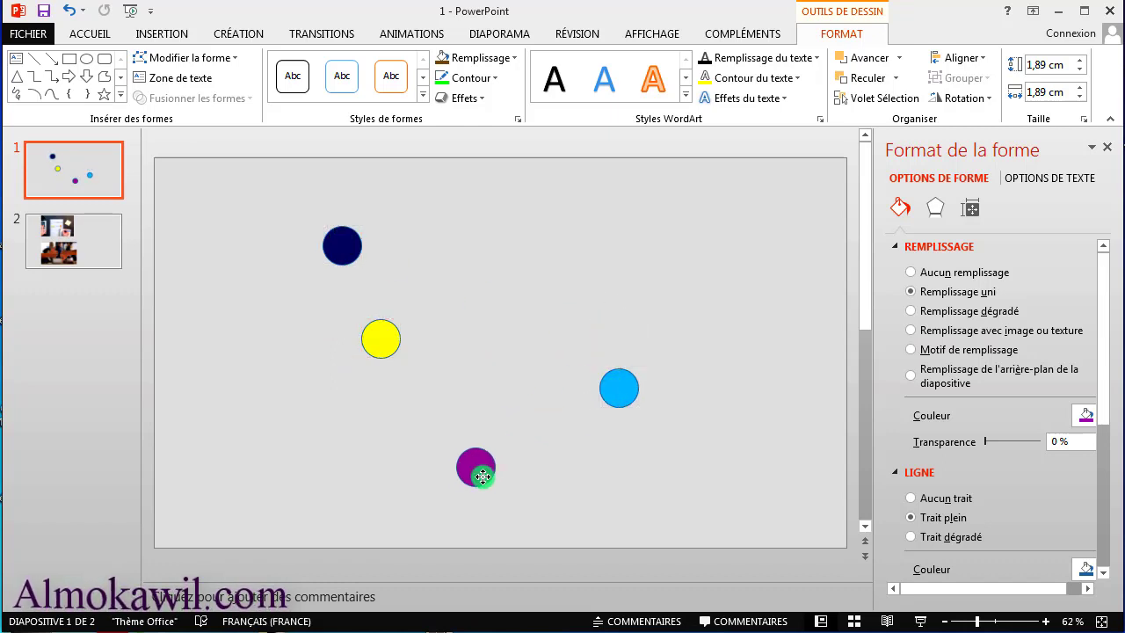
Select the cyan circle and nudge it slightly, then clear the selection.
left_click(498, 195)
left_click_drag(621, 384, 617, 386)
left_click(694, 381)
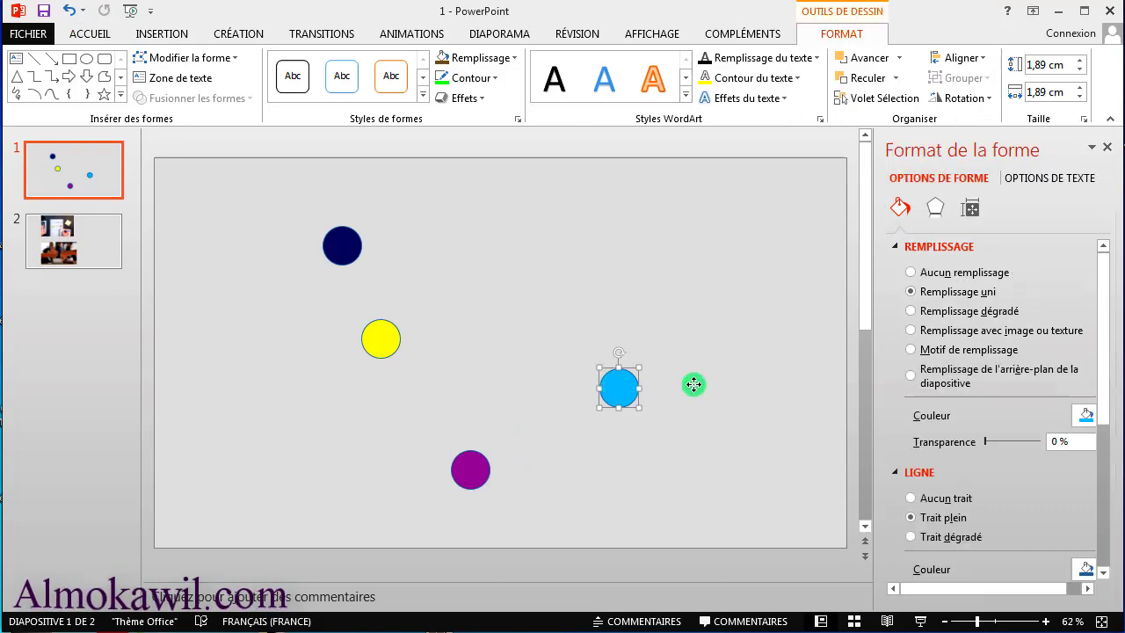
left_click(697, 287)
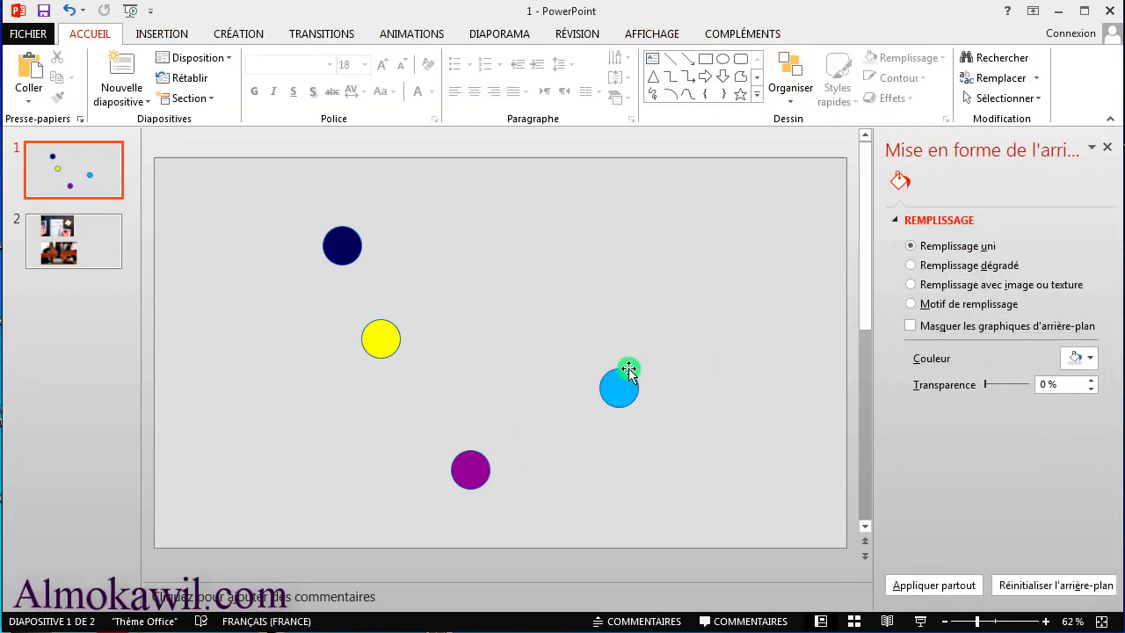
double_click(622, 378)
left_click(686, 307)
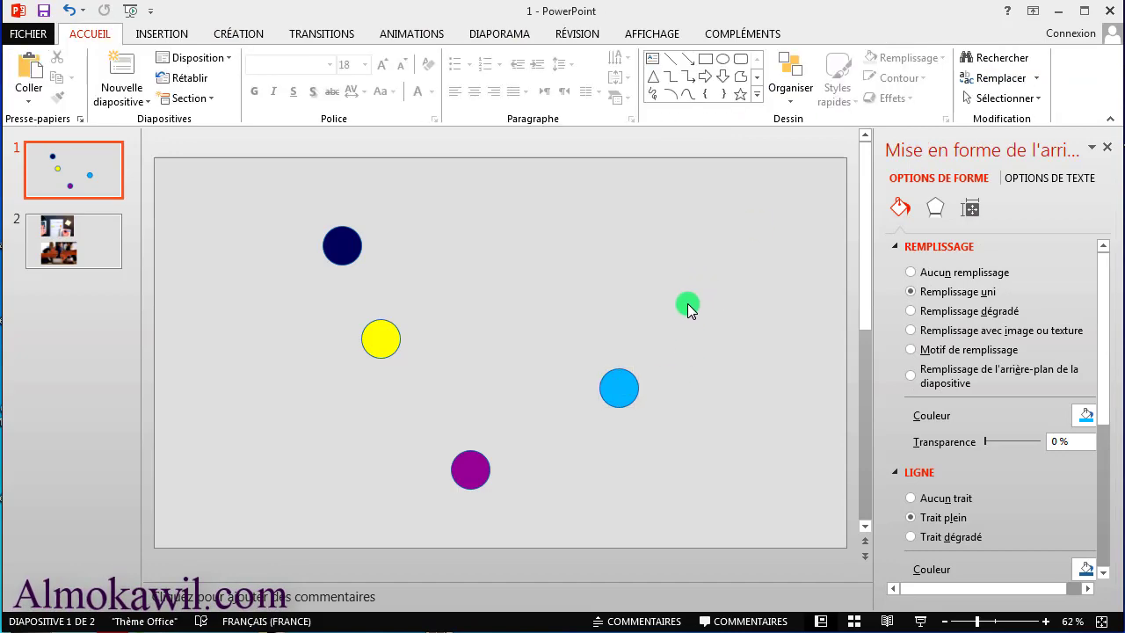
left_click(619, 387)
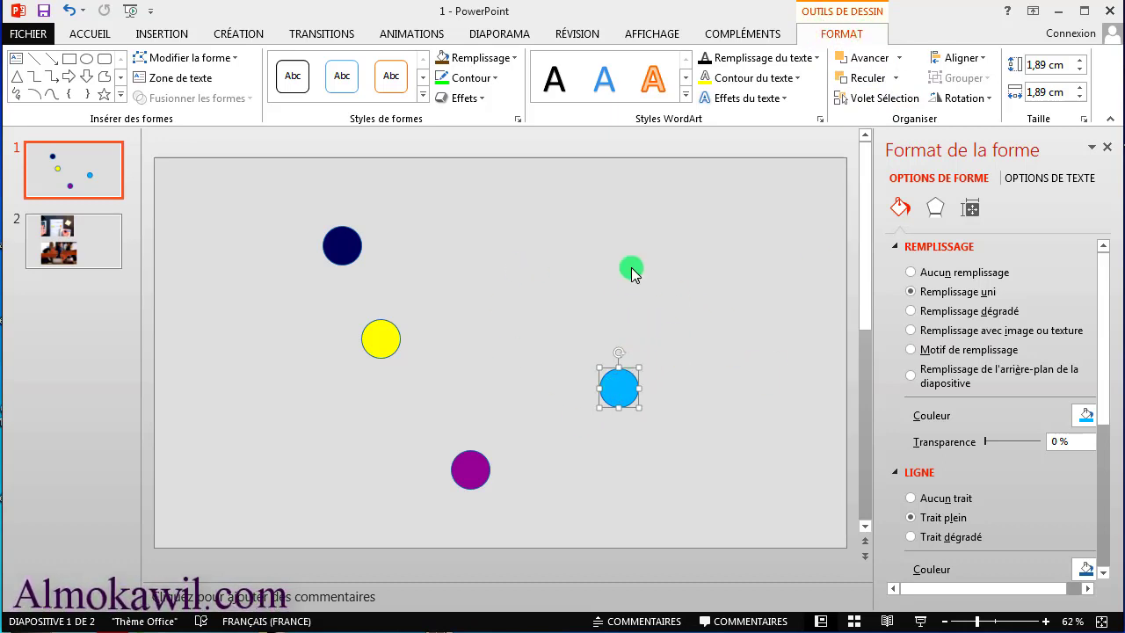
left_click(661, 297)
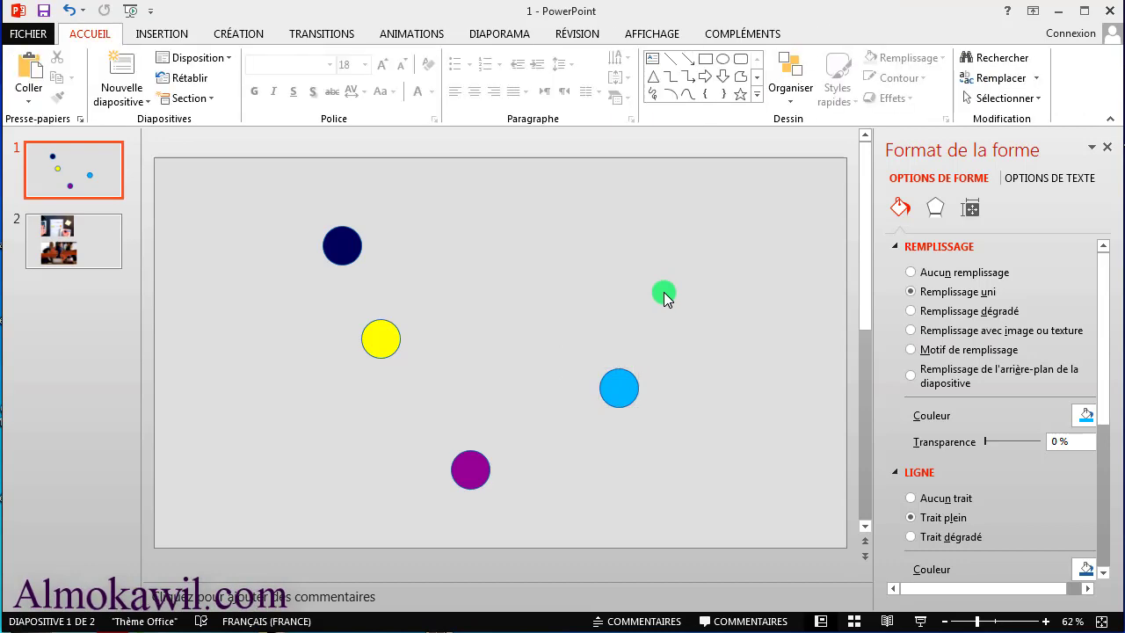
Select the blue circle, add the navy, yellow and purple circles, then clear the selection.
left_click(626, 389)
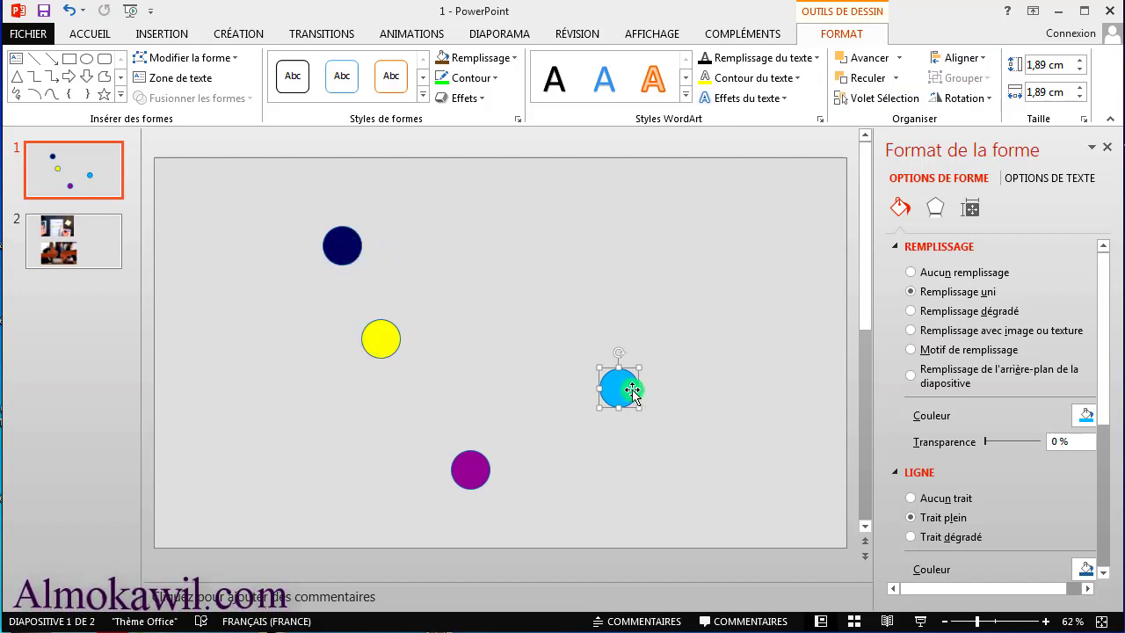
left_click(685, 337)
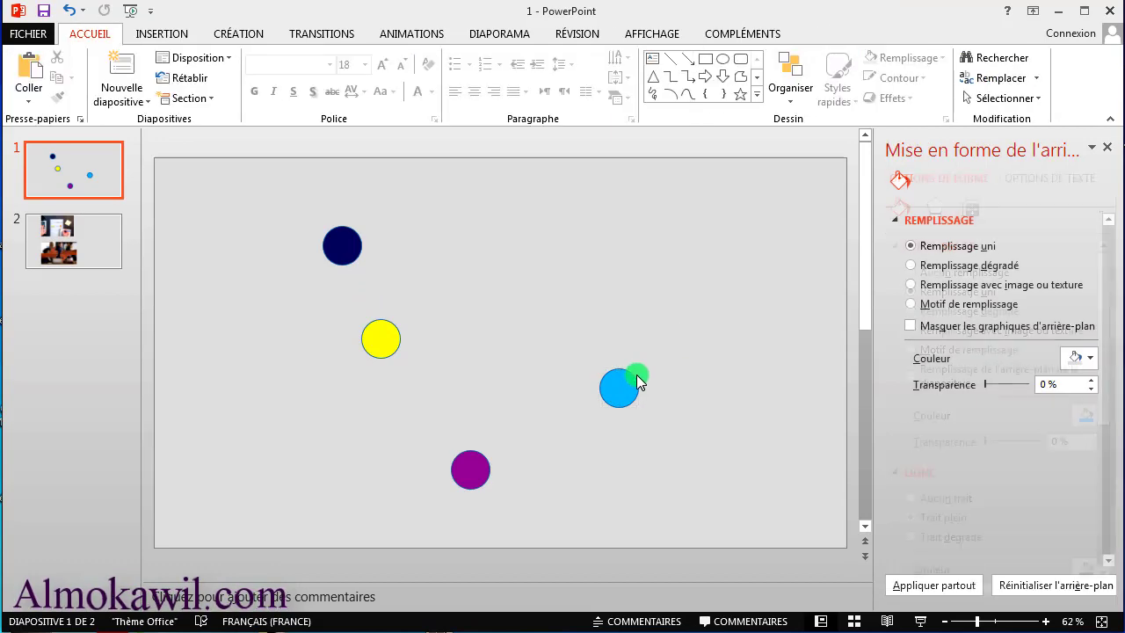
left_click(619, 387)
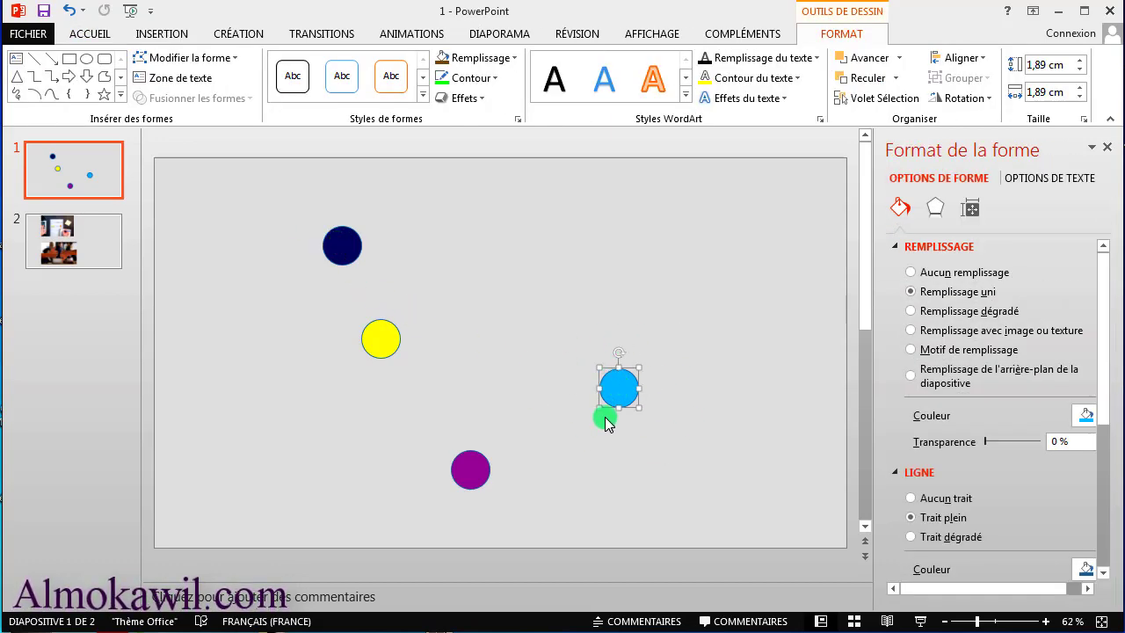
left_click(334, 245, "shift")
left_click(378, 336, "shift")
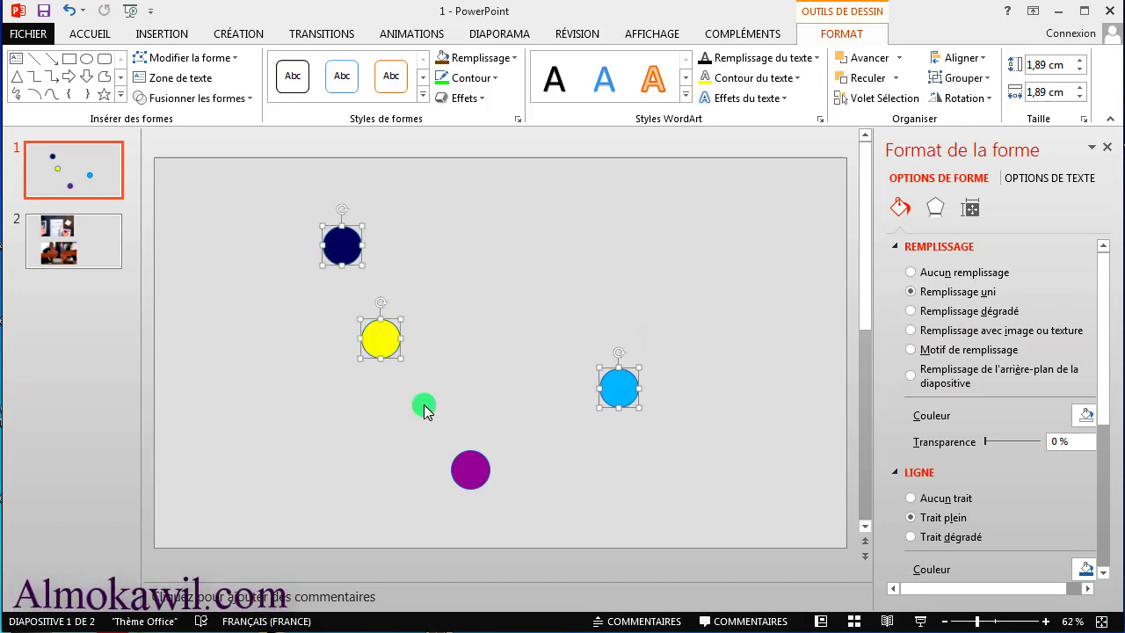
left_click(468, 468, "shift")
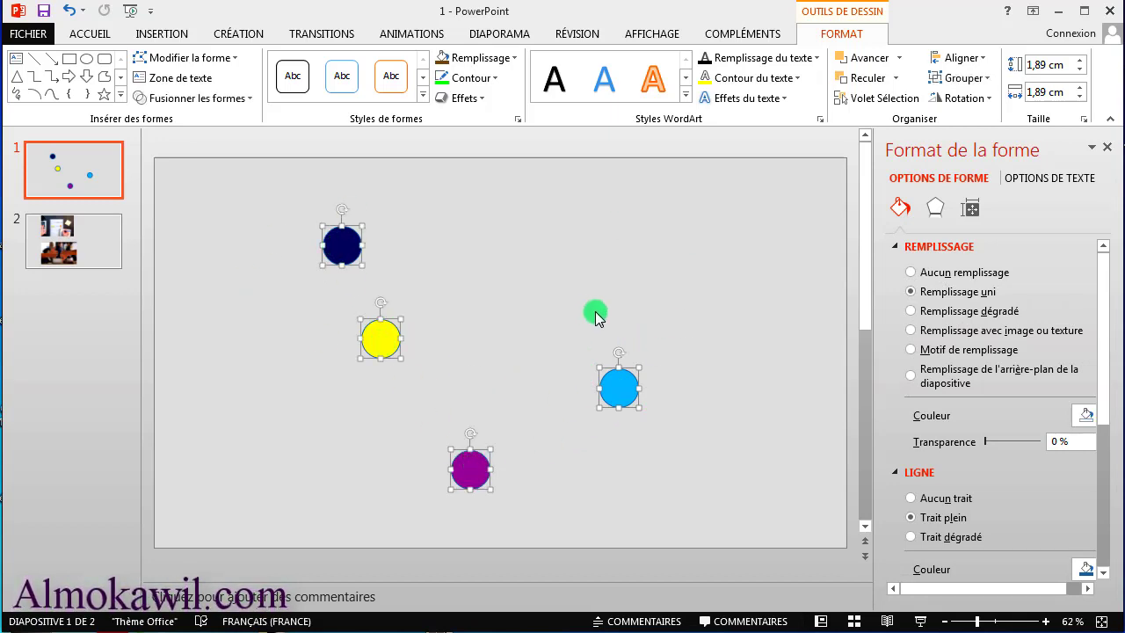
left_click(563, 301)
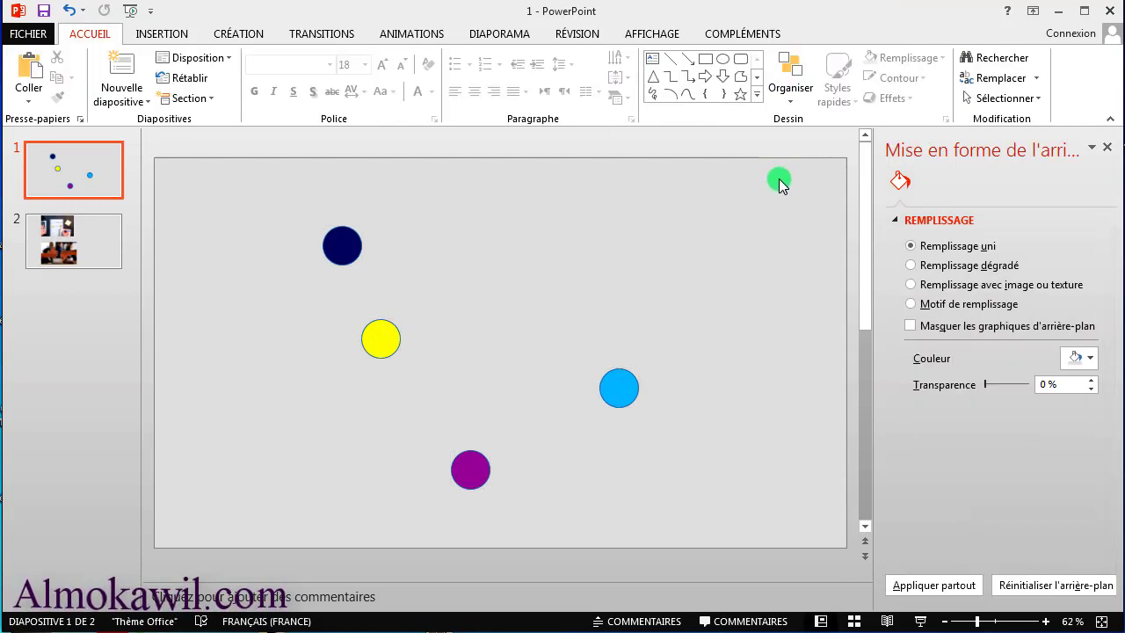
Left-align all four circles, then undo the alignment to restore their scattered positions.
mouse_move(763, 177)
left_mouse_down()
mouse_move(260, 460)
mouse_move(448, 410)
mouse_move(225, 545)
mouse_move(472, 244)
mouse_move(224, 387)
mouse_move(204, 510)
mouse_move(221, 519)
left_mouse_up()
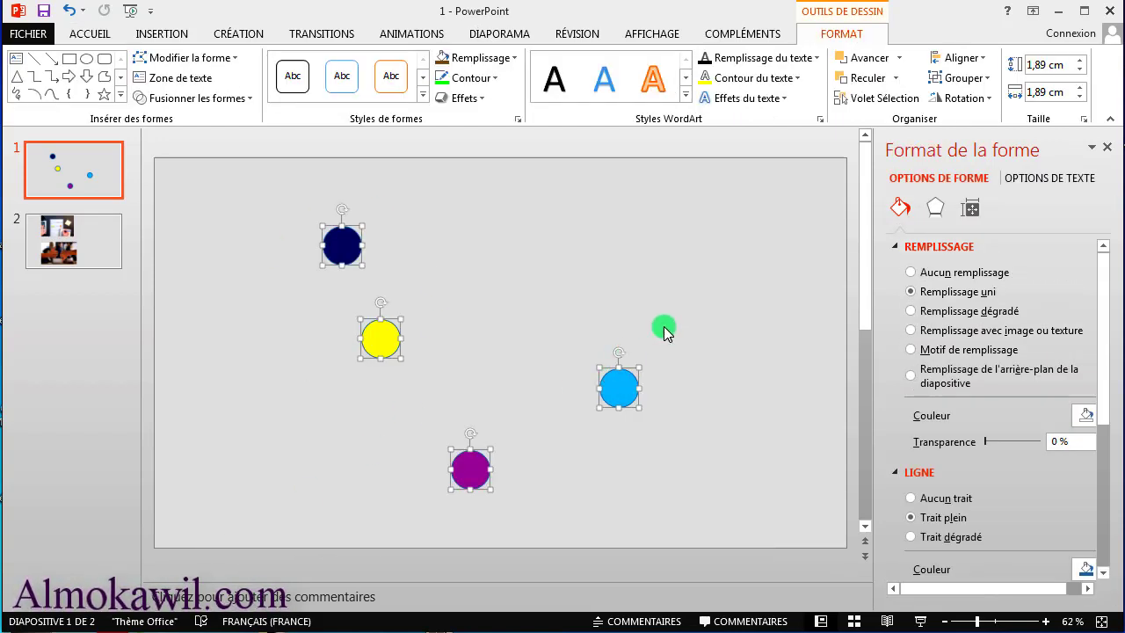
left_click(987, 61)
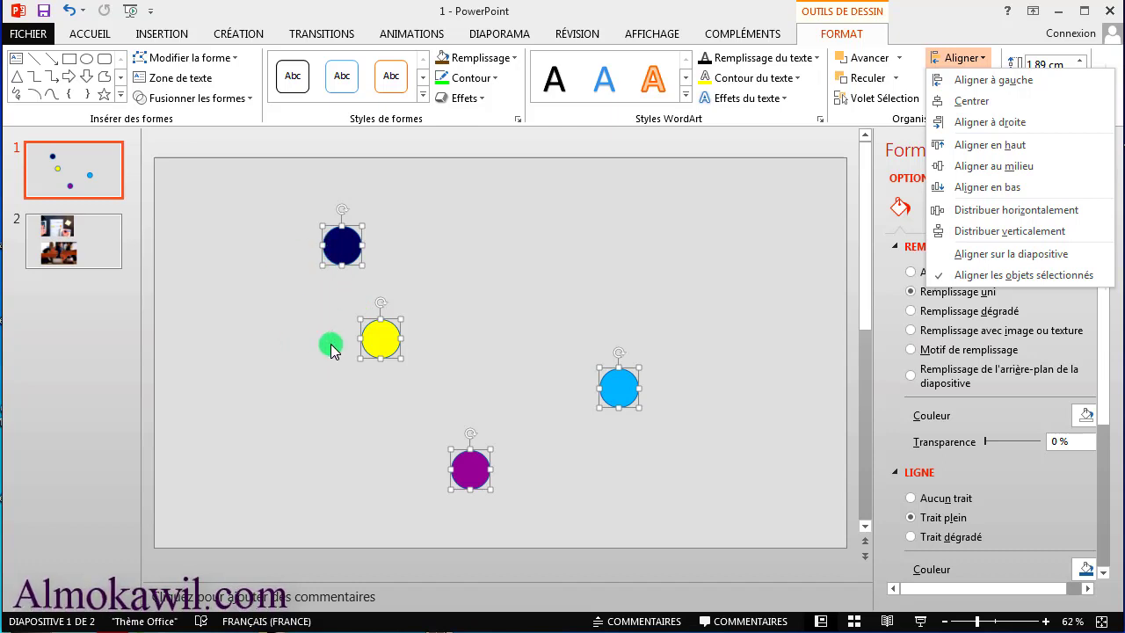
left_click(973, 85)
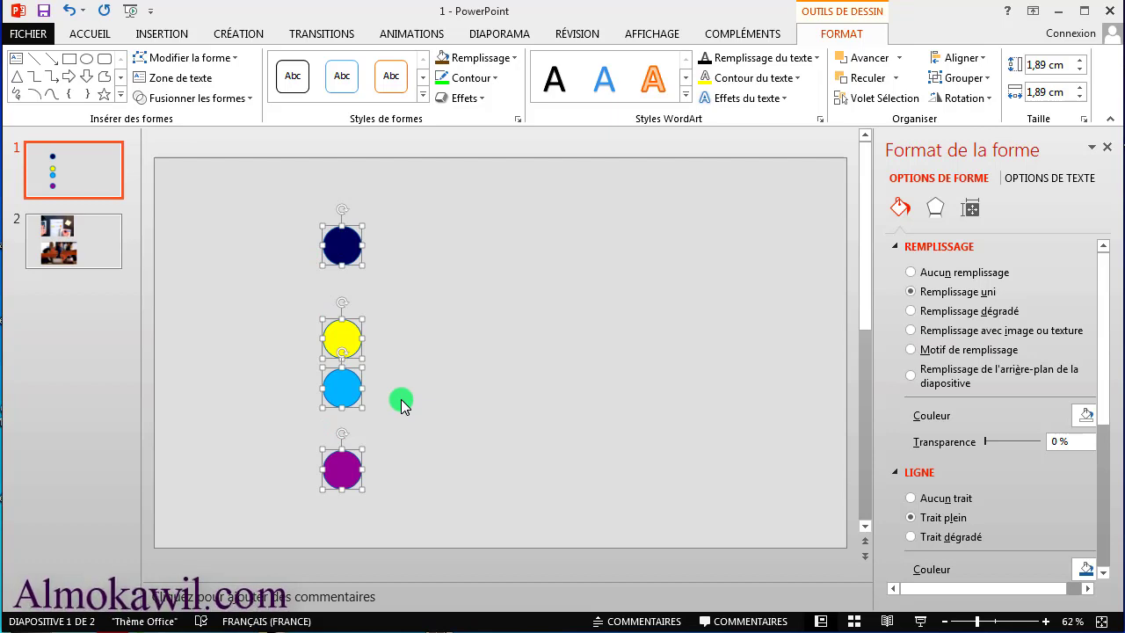
key("ctrl+z")
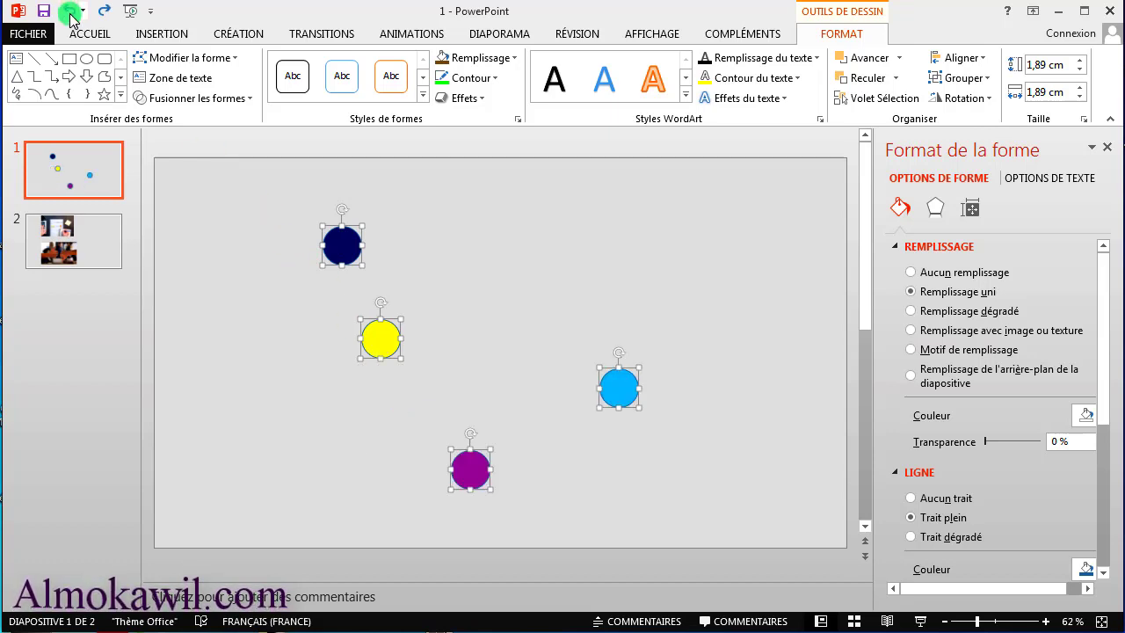
Undo the purple circle's last move, select all circles, and try left then centre alignment, undoing each.
left_click(70, 12)
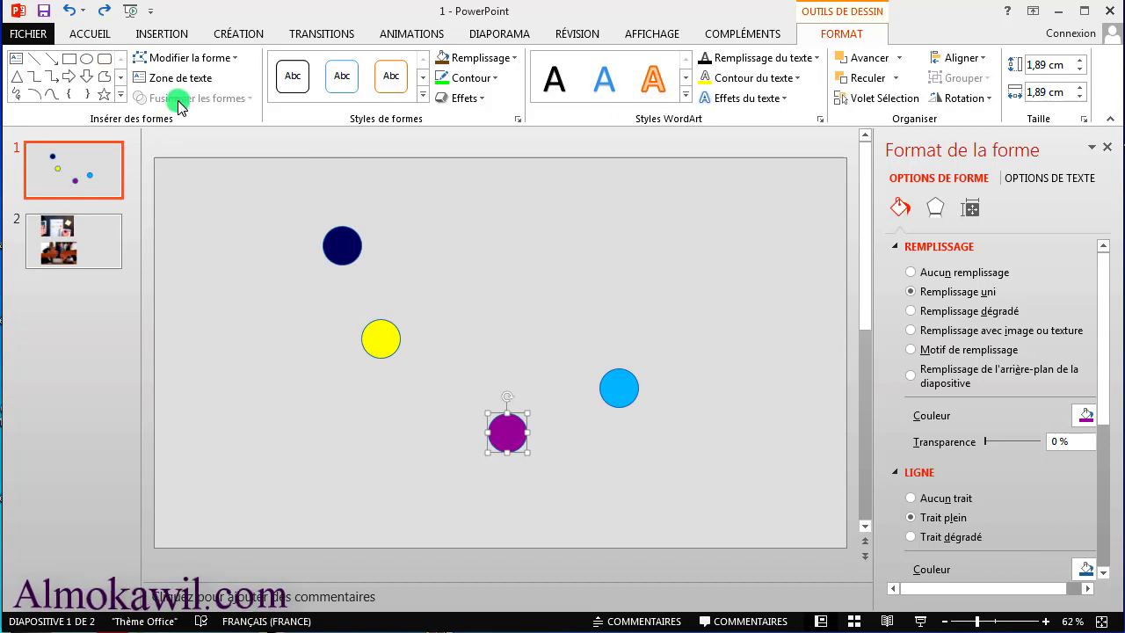
left_click(759, 313)
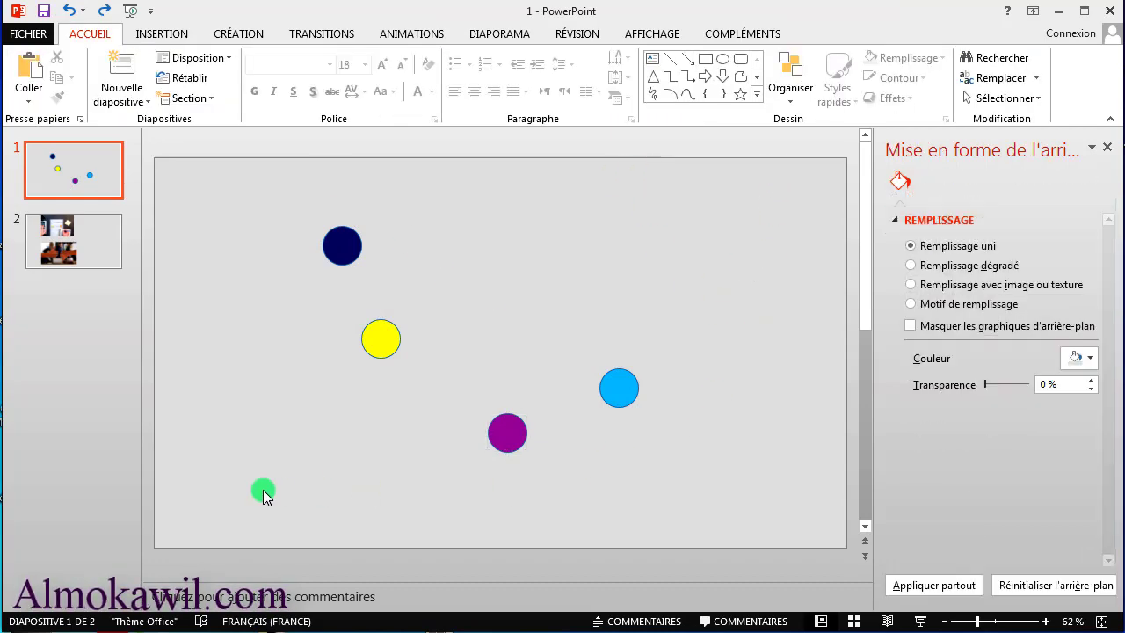
left_click_drag(264, 489, 758, 202)
left_click(958, 60)
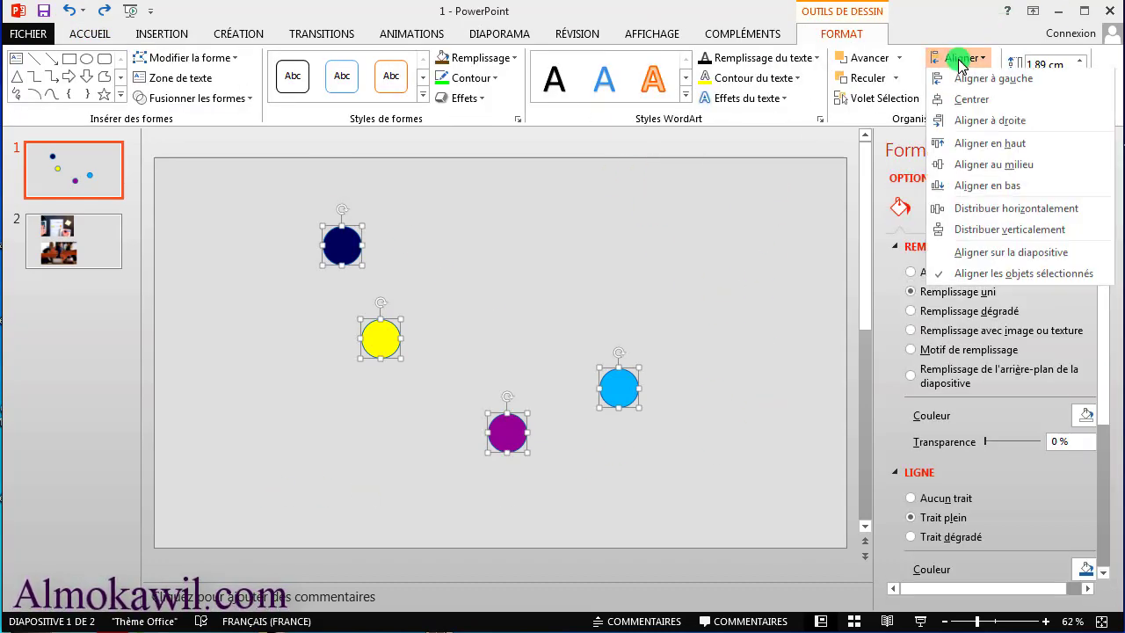
left_click(948, 76)
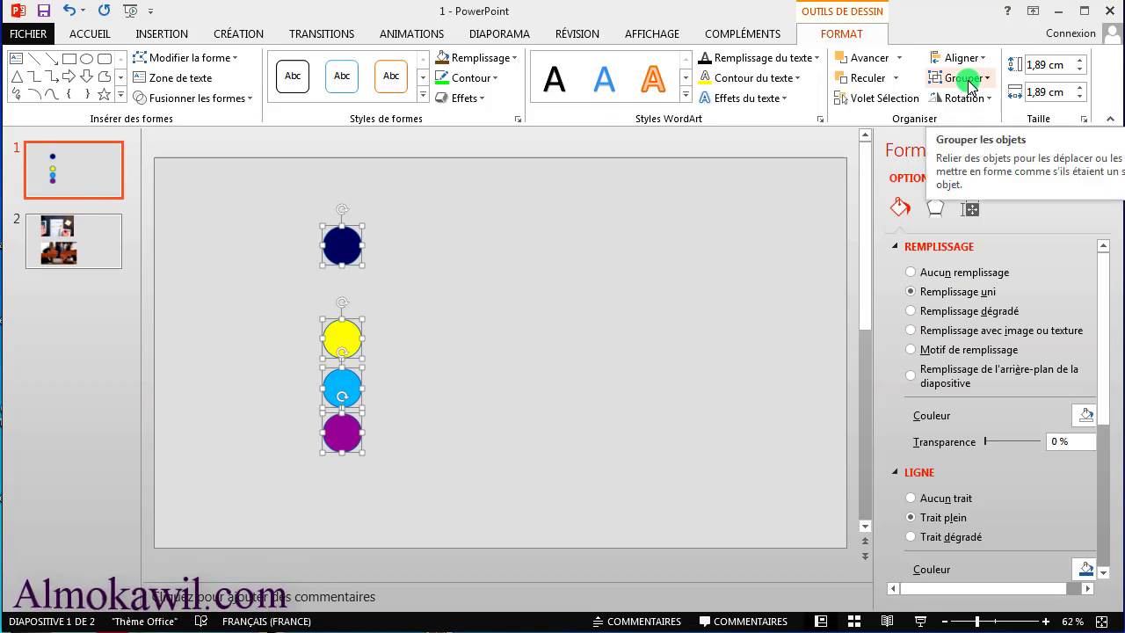
key("ctrl+z")
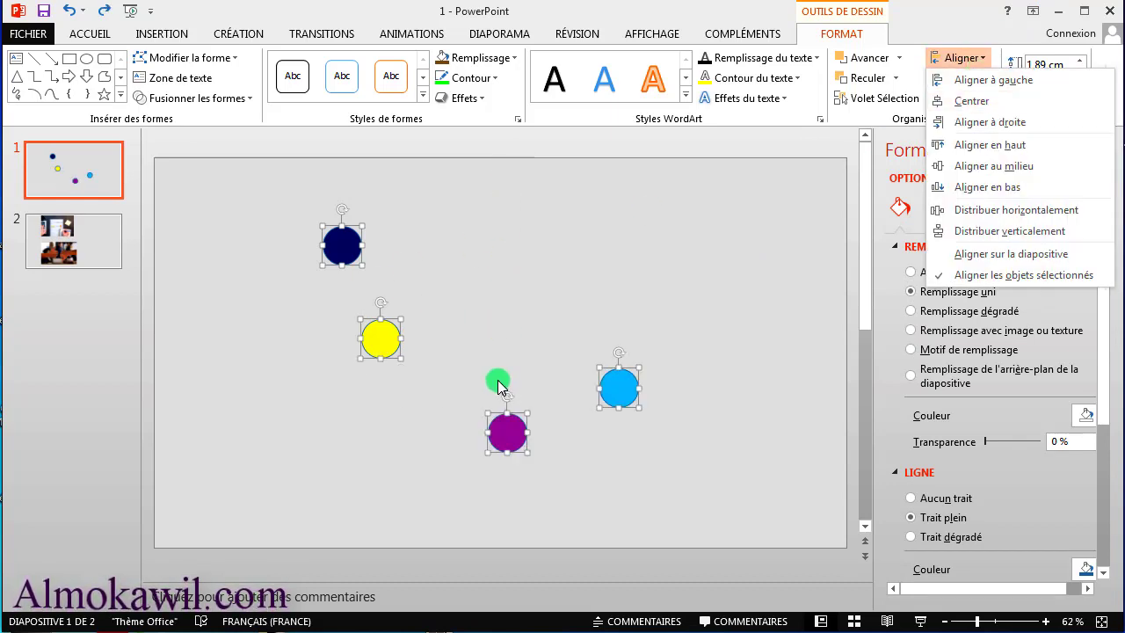
left_click(975, 103)
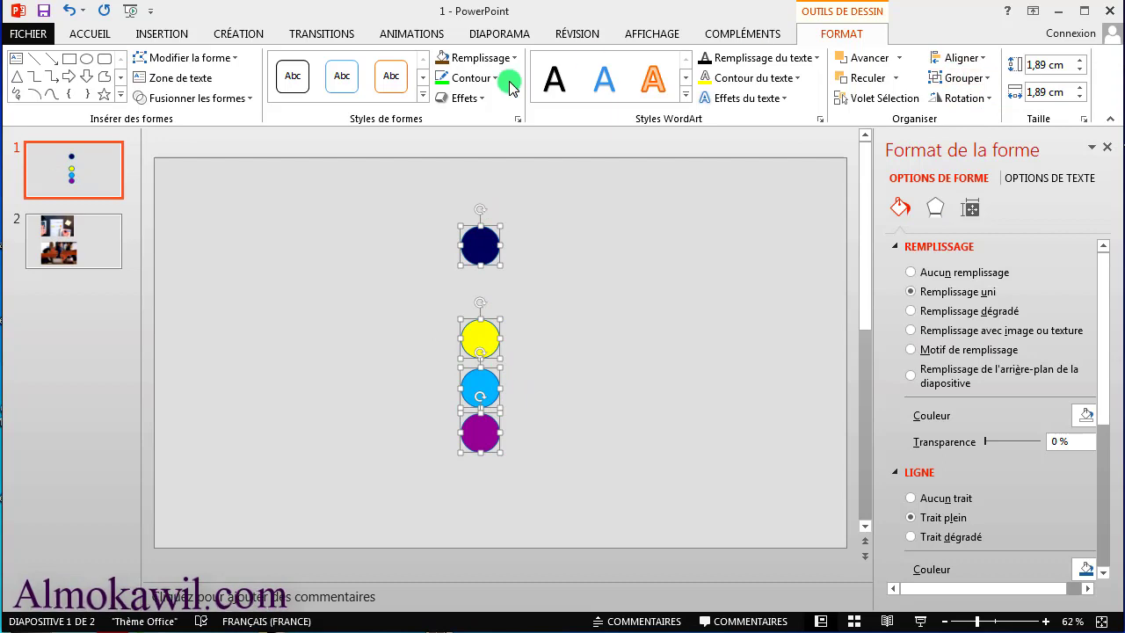
key("ctrl+z")
Try right alignment and undo it, then apply top and middle alignment to form one row.
left_click(978, 62)
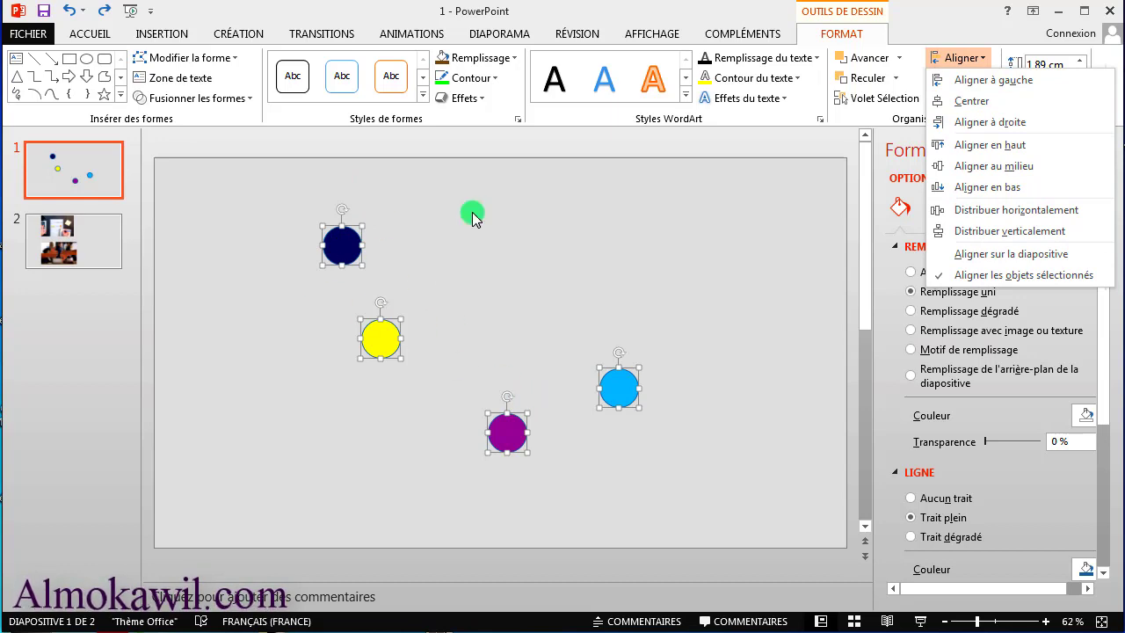
left_click(1020, 132)
key("ctrl+z")
left_click(984, 62)
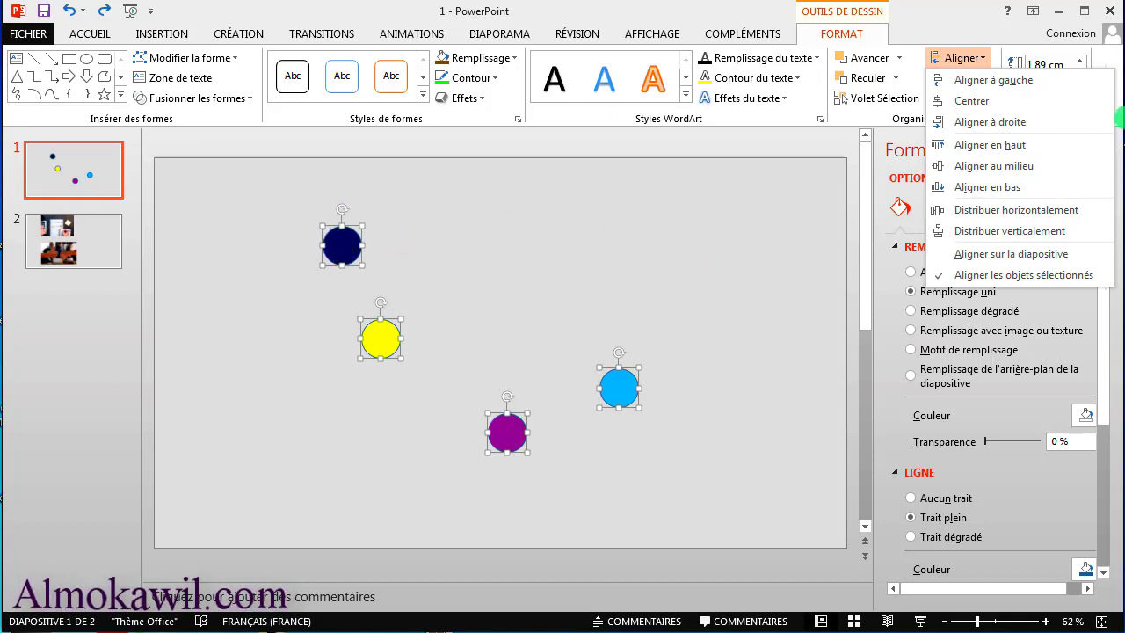
left_click(1032, 146)
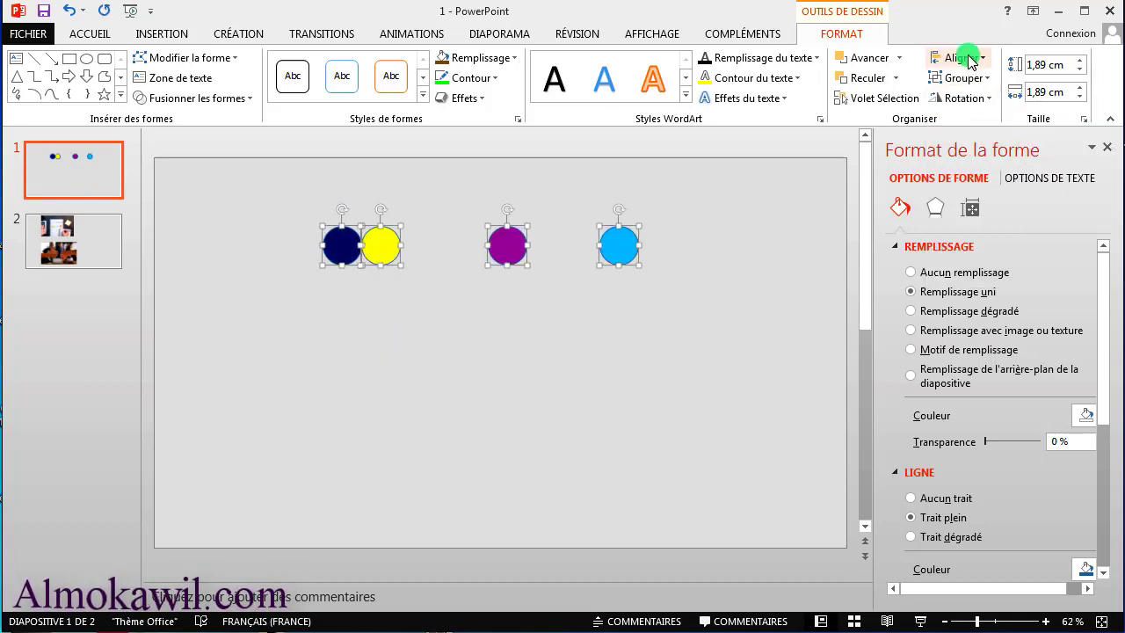
left_click(961, 57)
left_click(1033, 165)
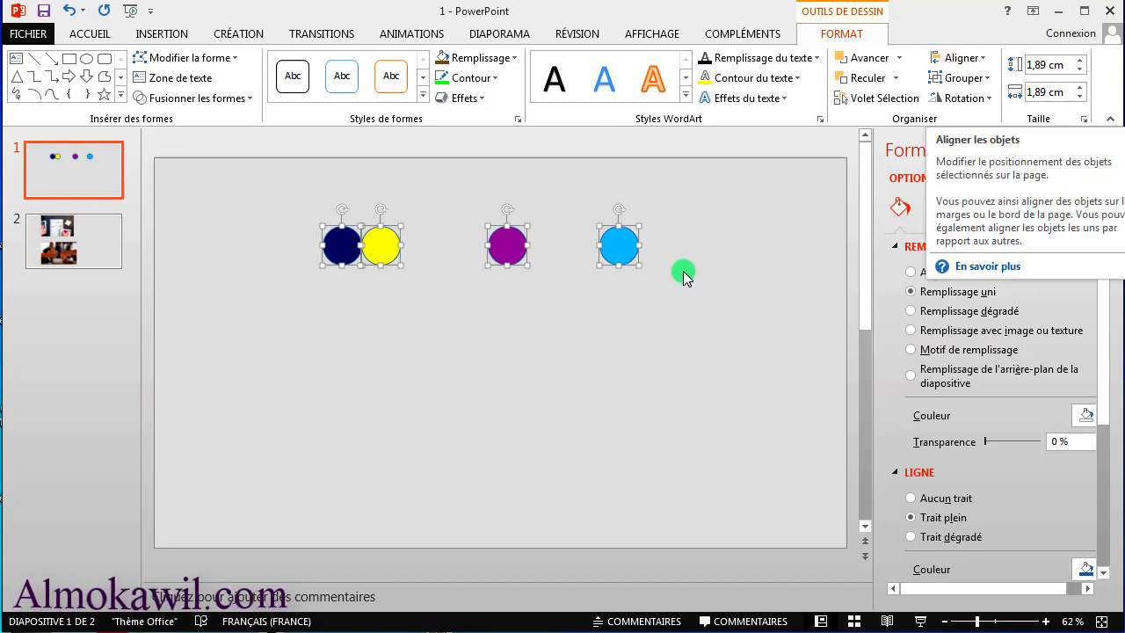
Drag the purple, yellow and blue circles into a diagonal descending from navy, then select all four.
left_click(579, 345)
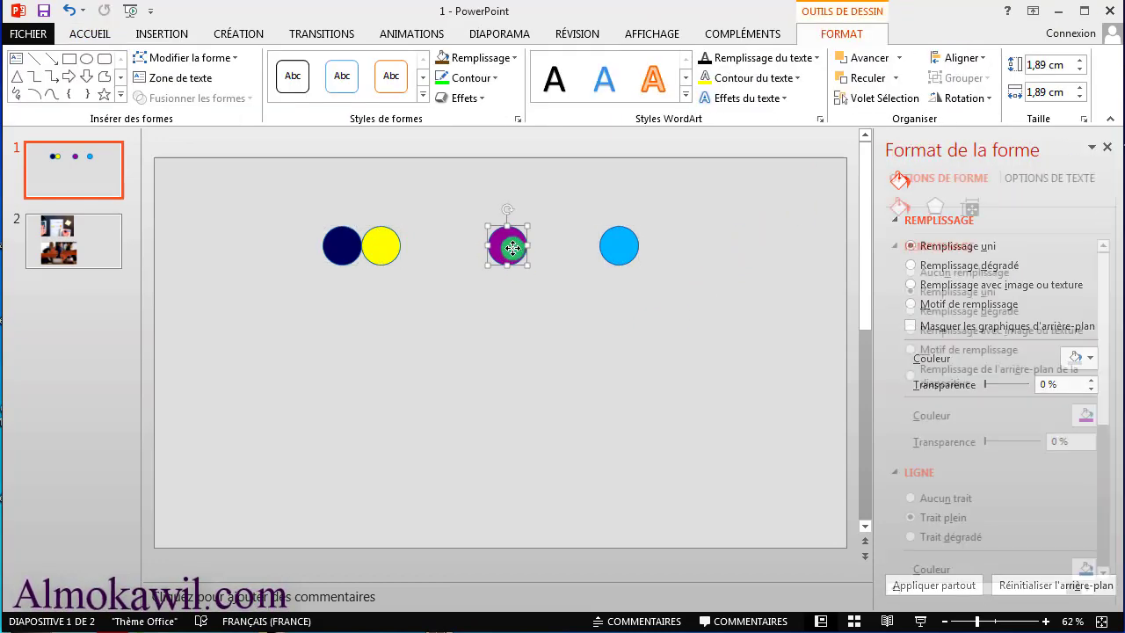
left_click_drag(503, 235, 509, 394)
mouse_move(389, 244)
left_mouse_down()
mouse_move(409, 431)
mouse_move(432, 243)
left_mouse_up()
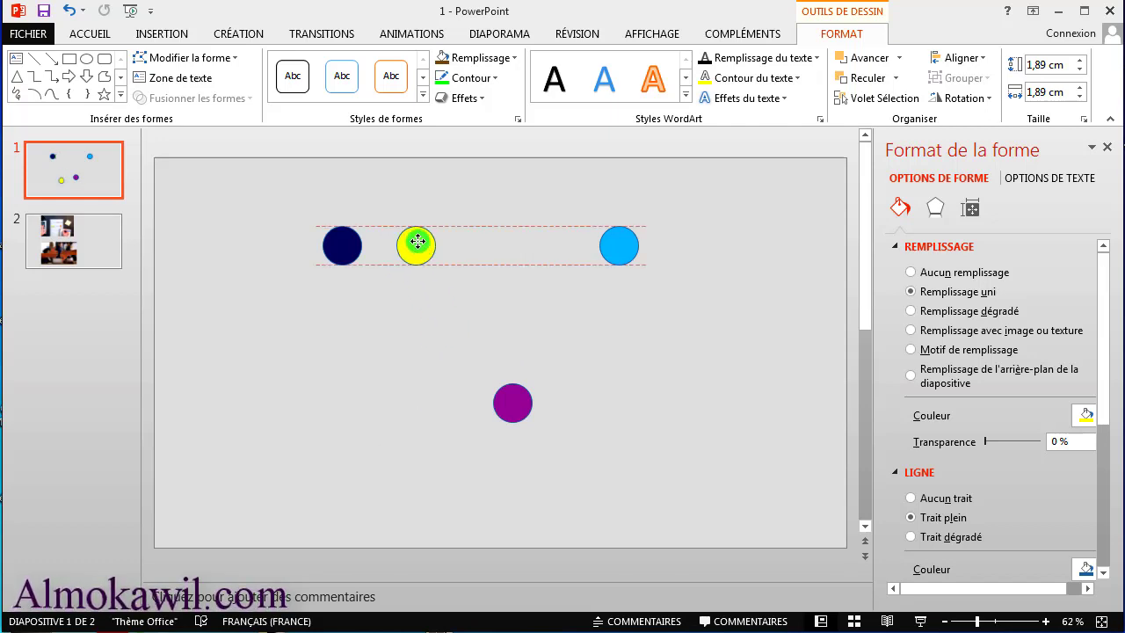
mouse_move(433, 242)
left_mouse_down()
mouse_move(337, 345)
mouse_move(407, 316)
left_mouse_up()
left_click(631, 225)
left_click_drag(619, 248, 538, 500)
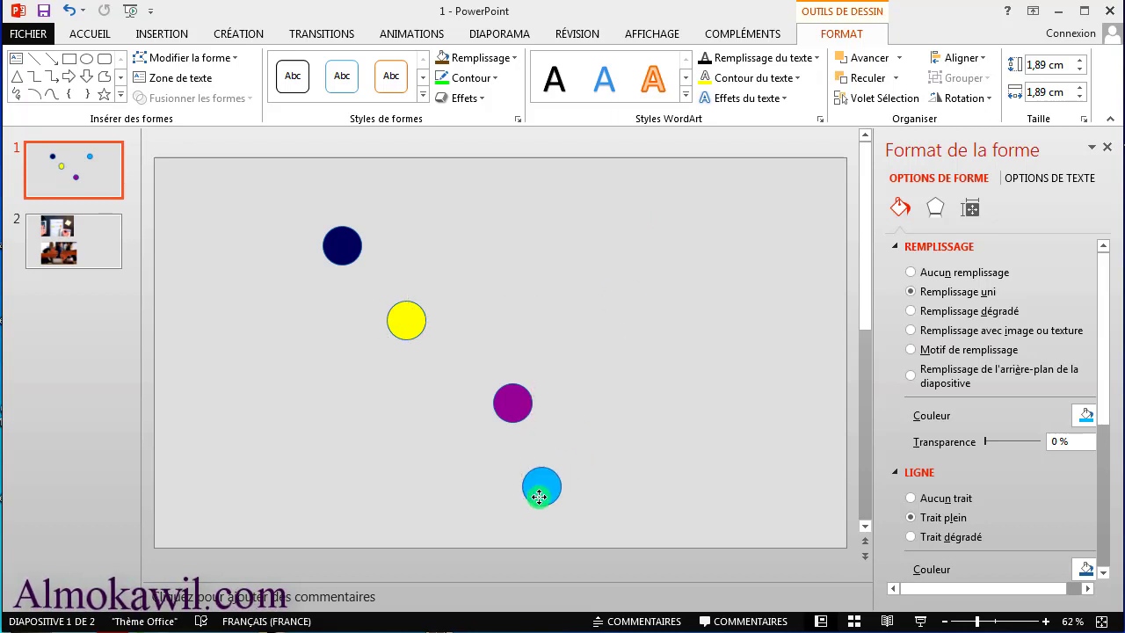
mouse_move(530, 419)
left_mouse_down()
mouse_move(536, 404)
mouse_move(479, 389)
left_mouse_up()
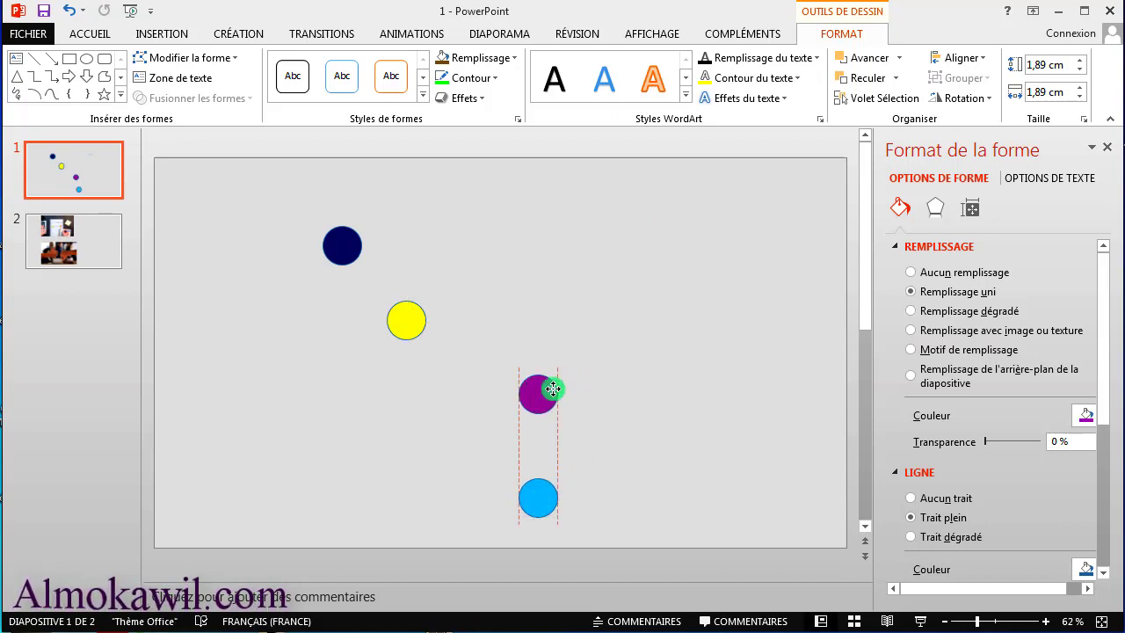
left_click_drag(411, 317, 419, 311)
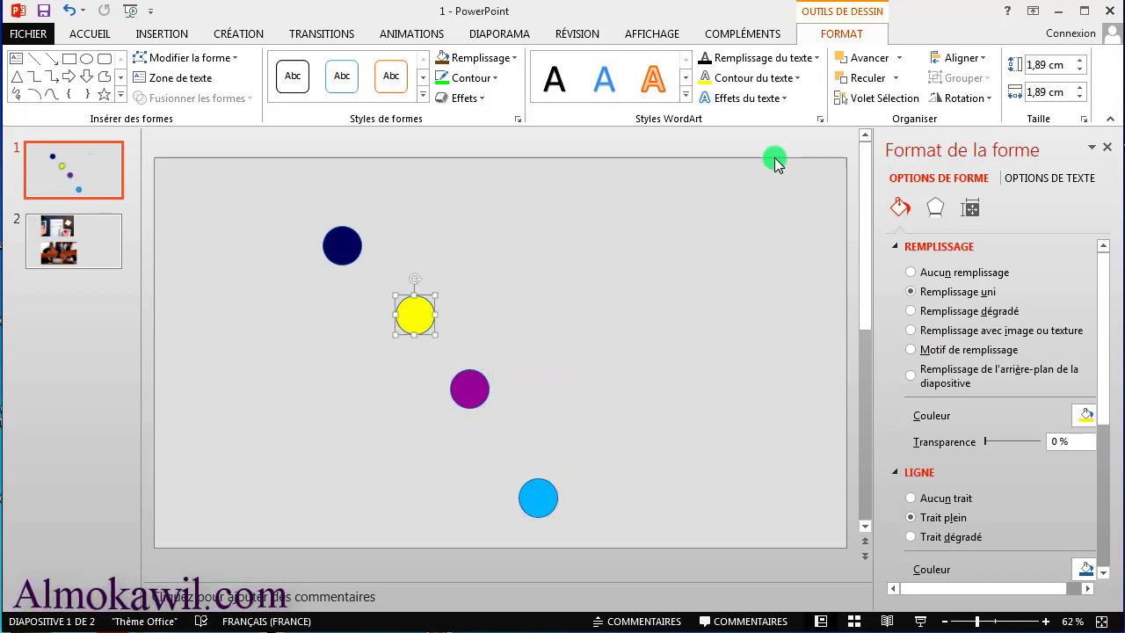
left_click(662, 522)
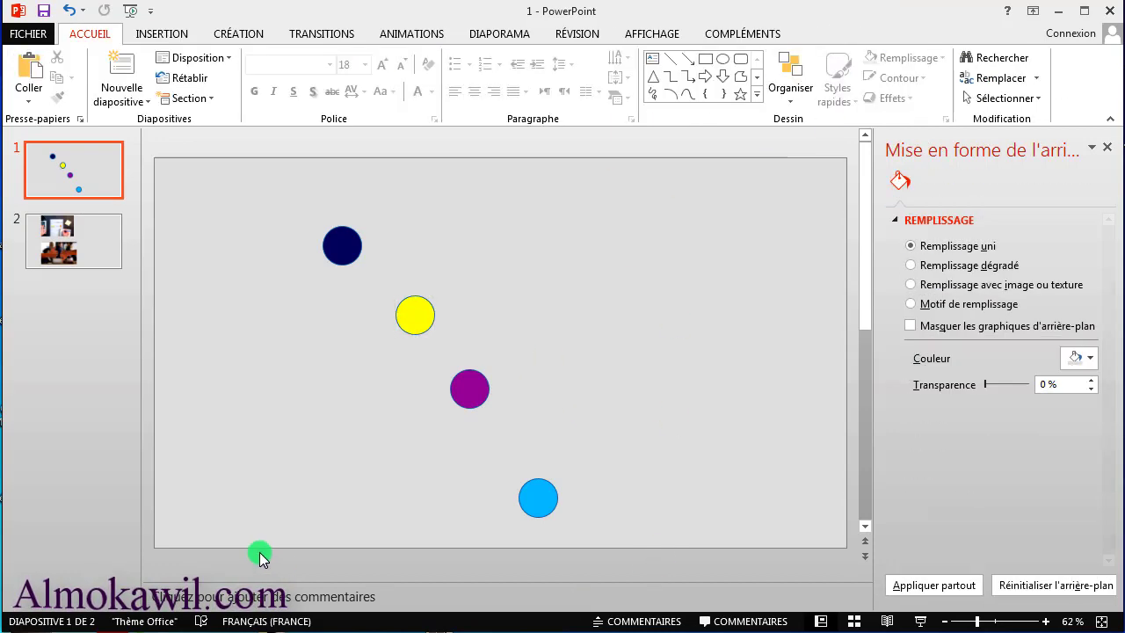
left_click_drag(259, 552, 685, 182)
Top-align the four circles and shift the whole row down and to the right.
left_click(966, 58)
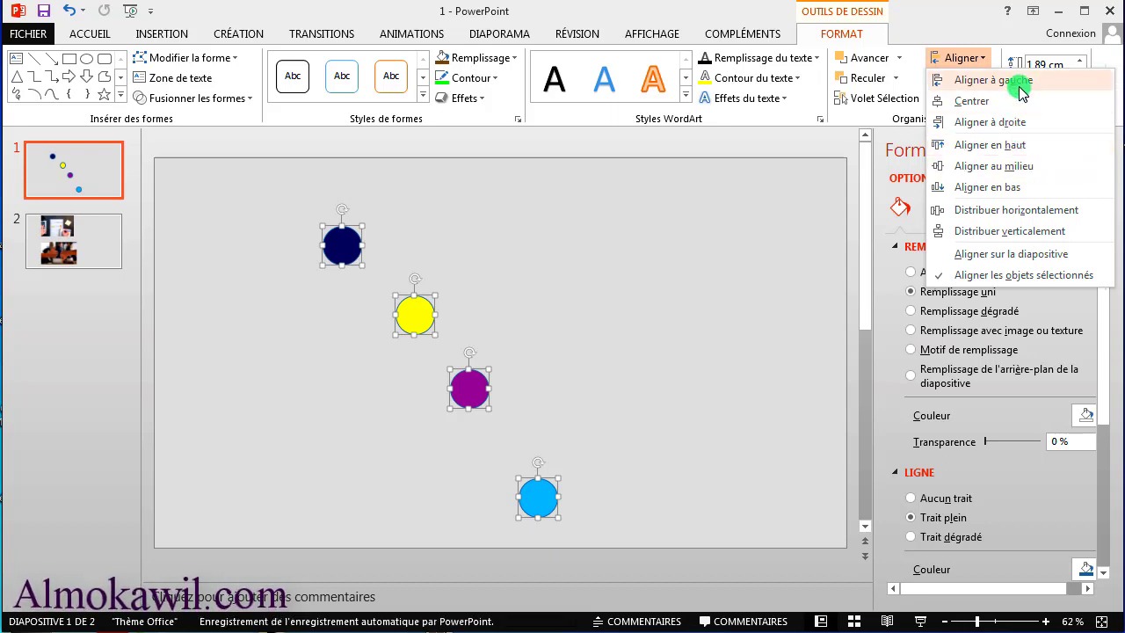
left_click(1007, 146)
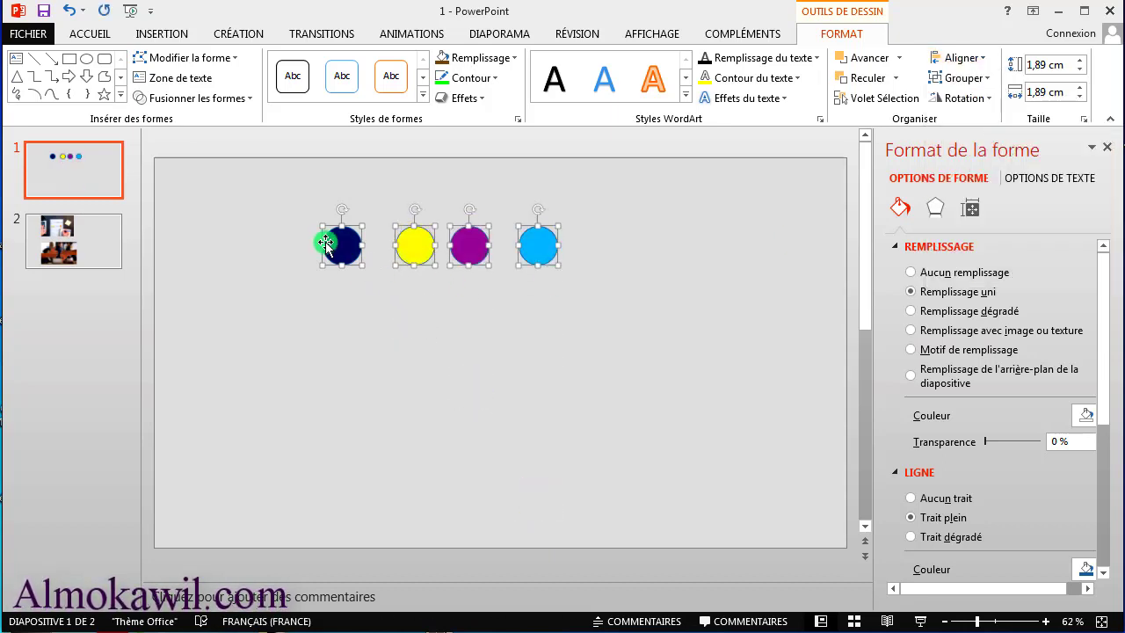
left_click_drag(543, 245, 732, 257)
left_click(671, 334)
Spread the blue, purple and navy circles apart along the row, then reselect all four.
left_click(586, 257)
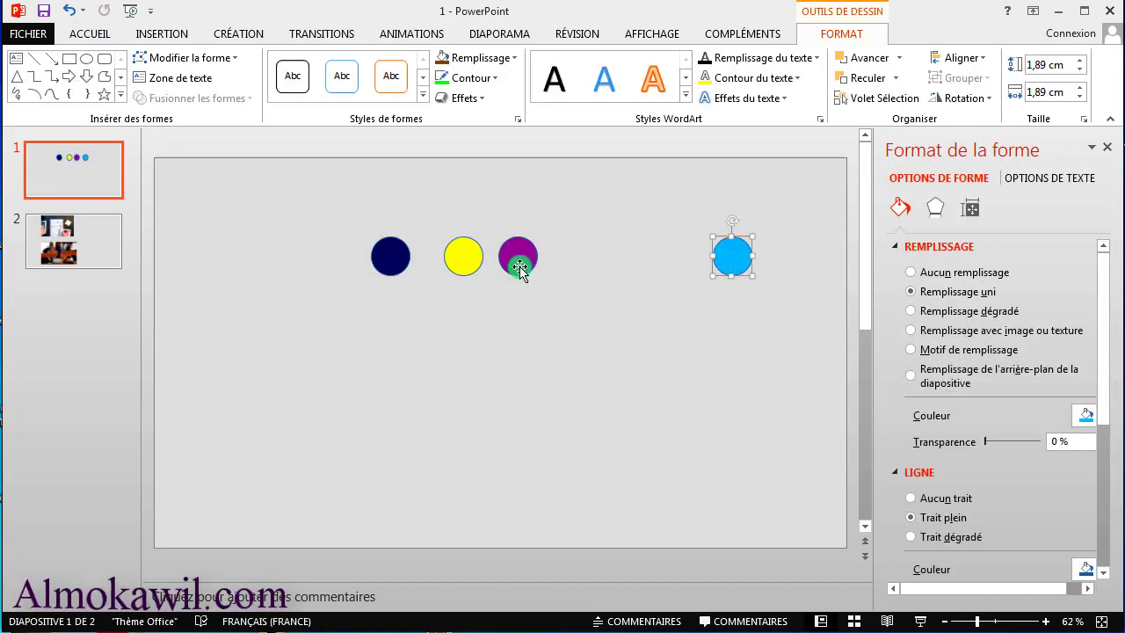
left_click_drag(518, 256, 591, 259)
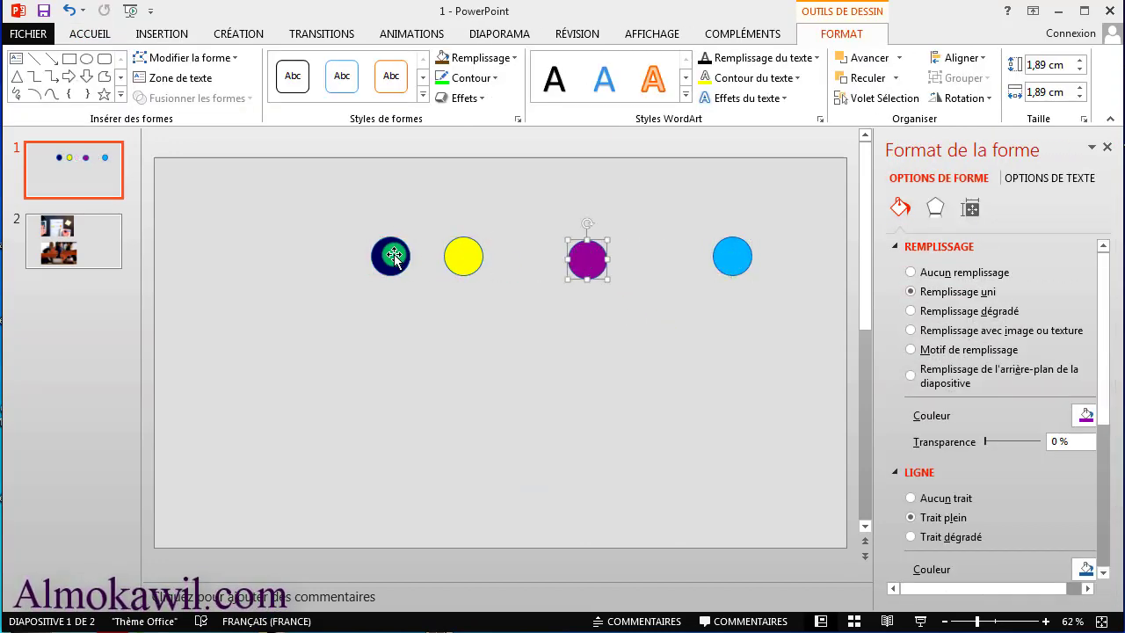
left_click_drag(391, 255, 305, 253)
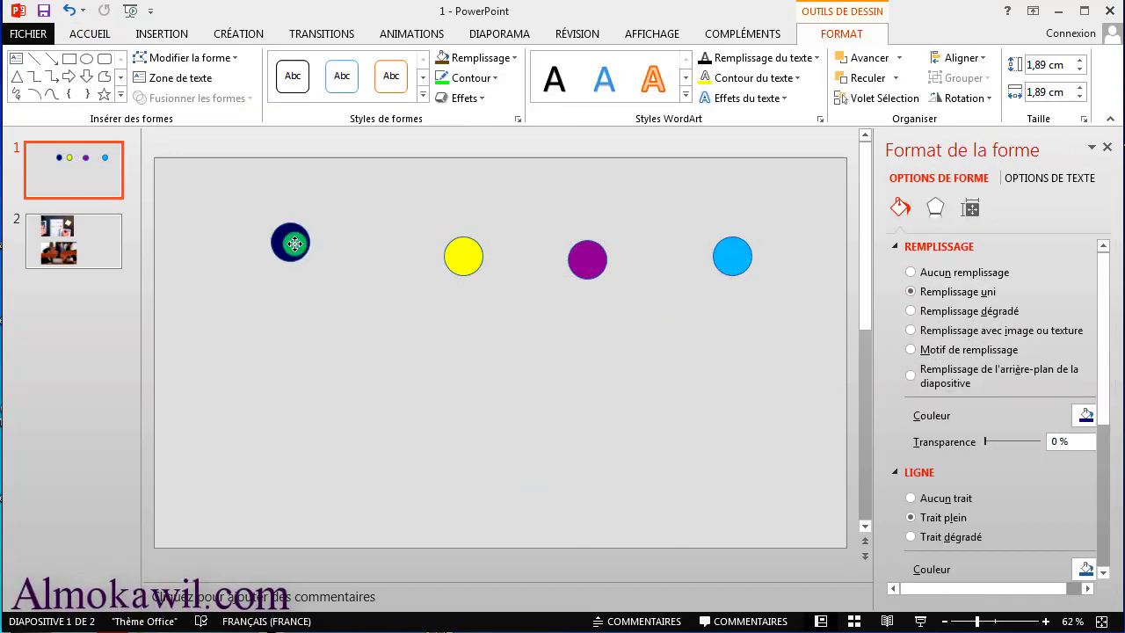
left_click(826, 216)
left_click_drag(237, 332, 232, 329)
left_click(841, 34)
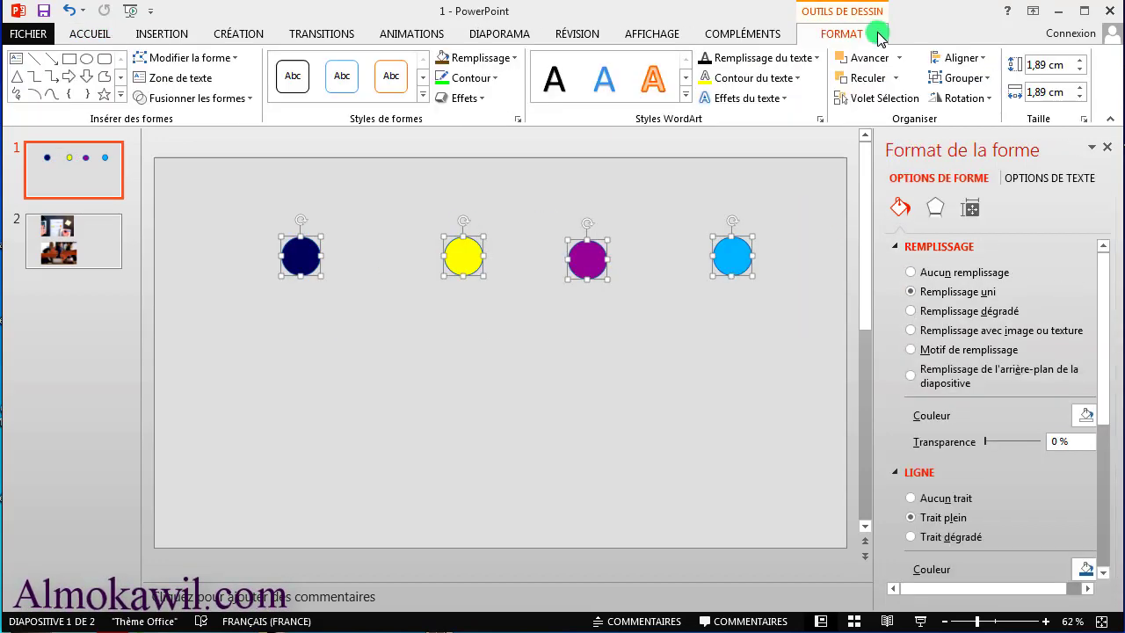
left_click(978, 60)
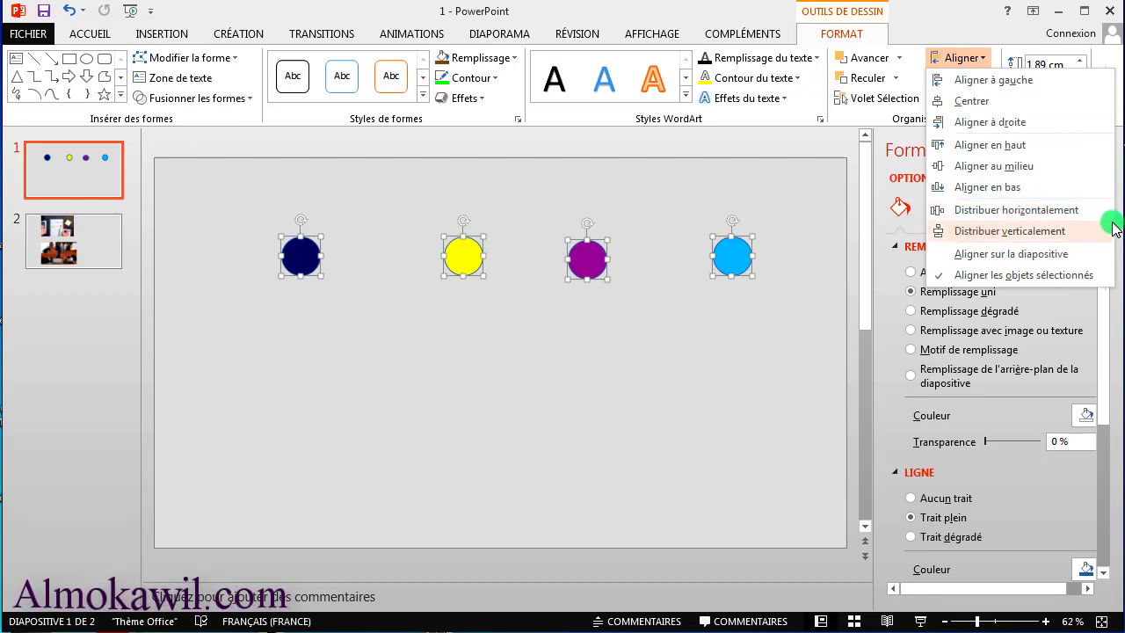
Distribute the four circles evenly across the row, then marquee-select all four again.
left_click(1065, 217)
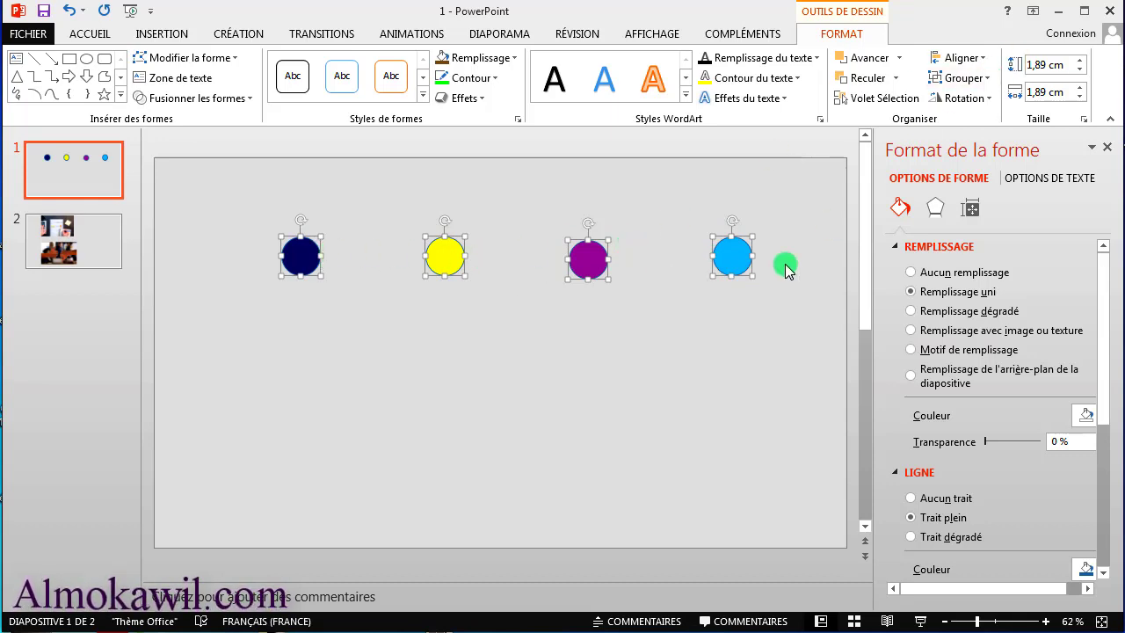
left_click(760, 289)
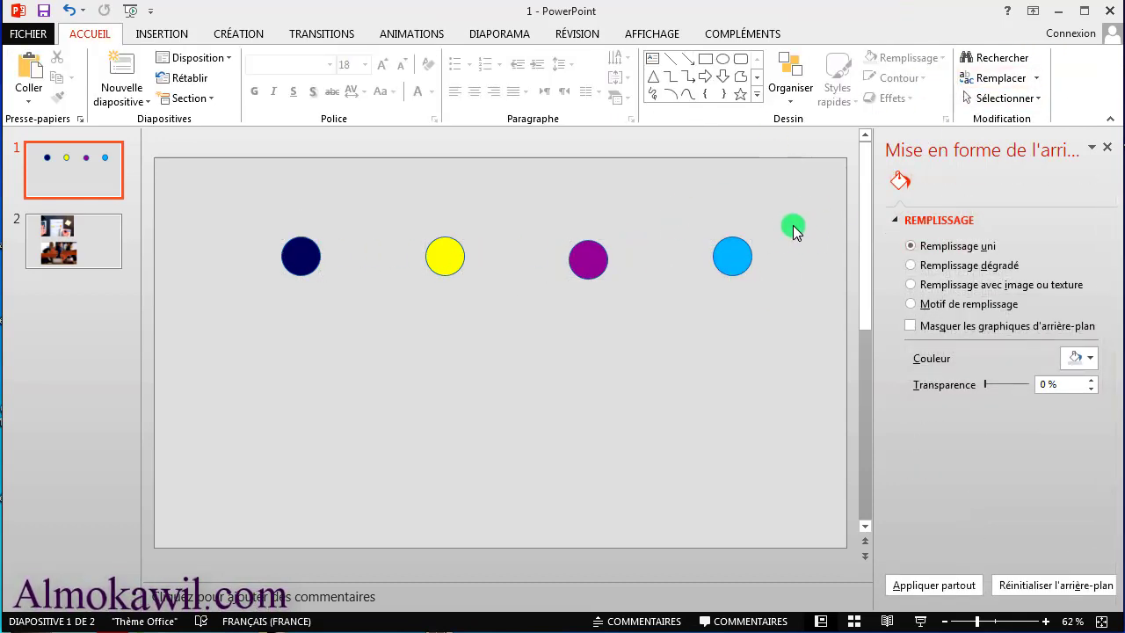
left_click_drag(803, 208, 281, 304)
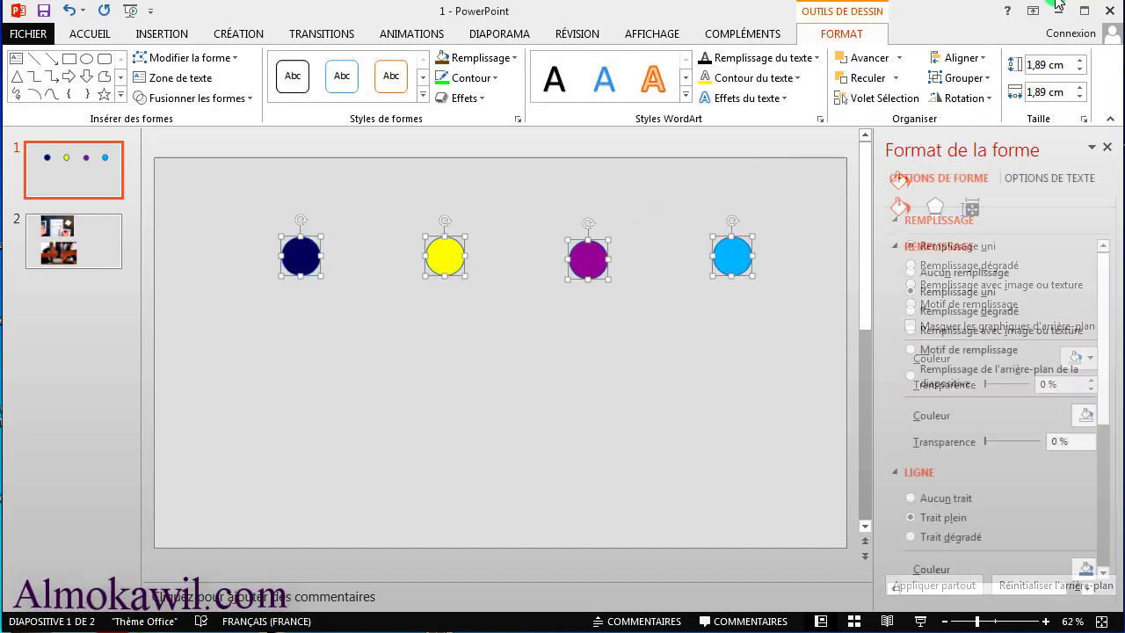
left_click(961, 57)
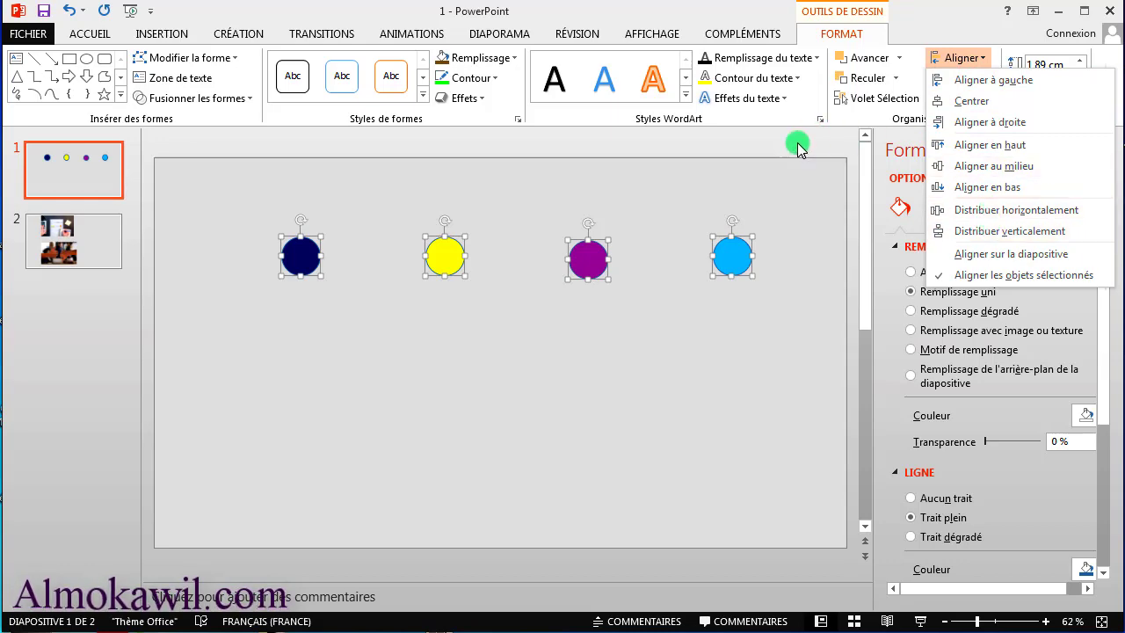
left_click(646, 201)
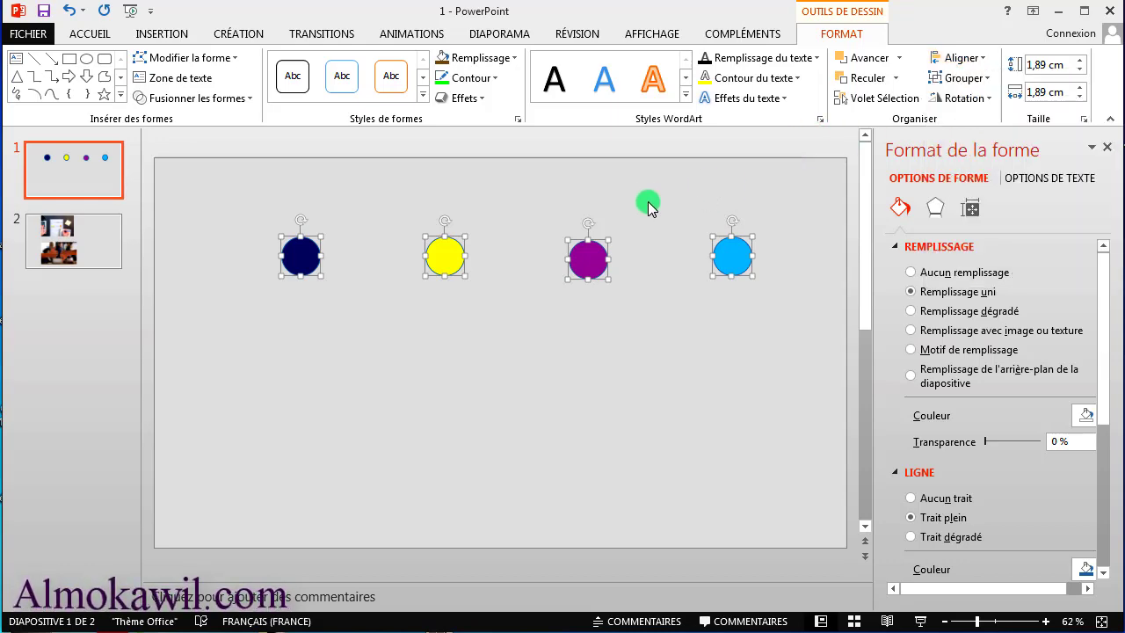
left_click(650, 208)
left_click(727, 257)
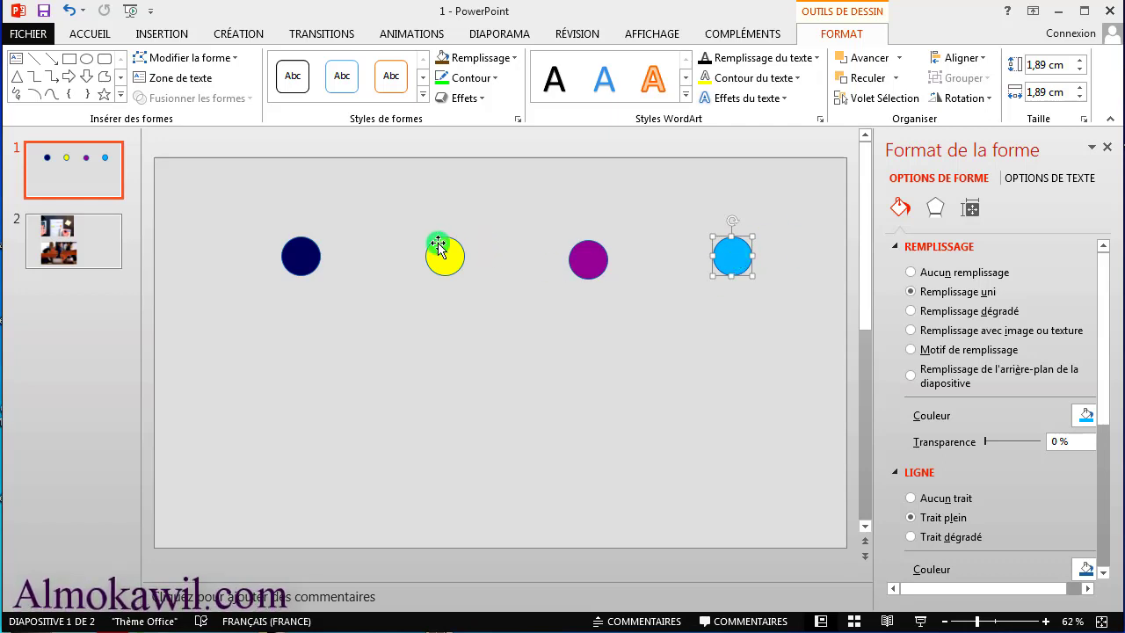
left_click(796, 202)
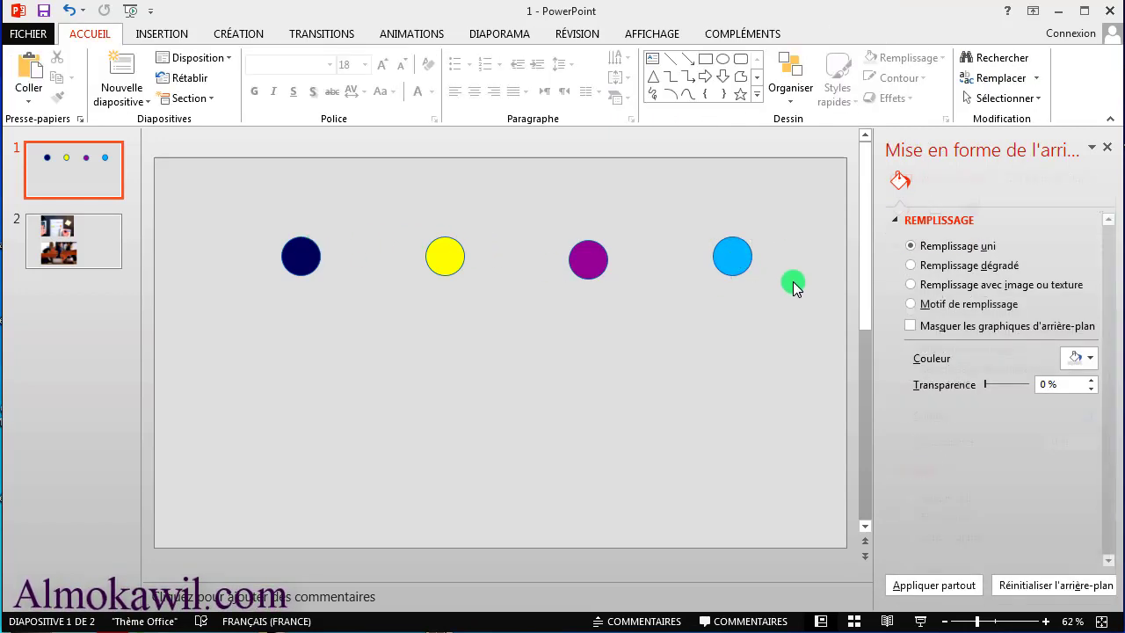
left_click_drag(793, 203, 204, 339)
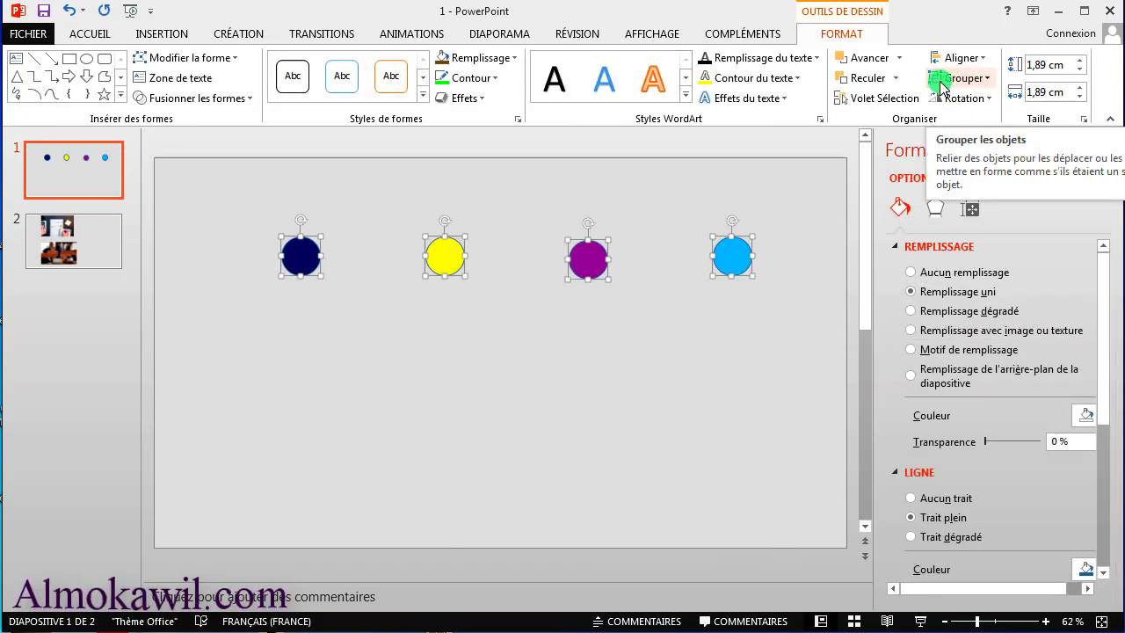
Group the four circles and drag the group, leaving it slightly up and left.
left_click(987, 81)
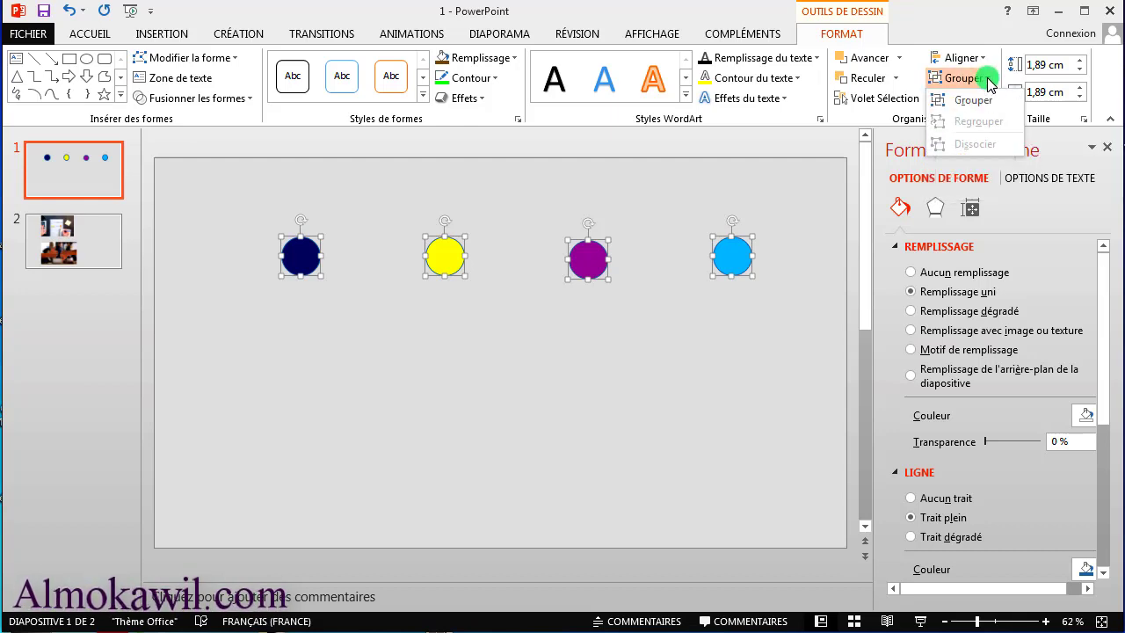
left_click(978, 102)
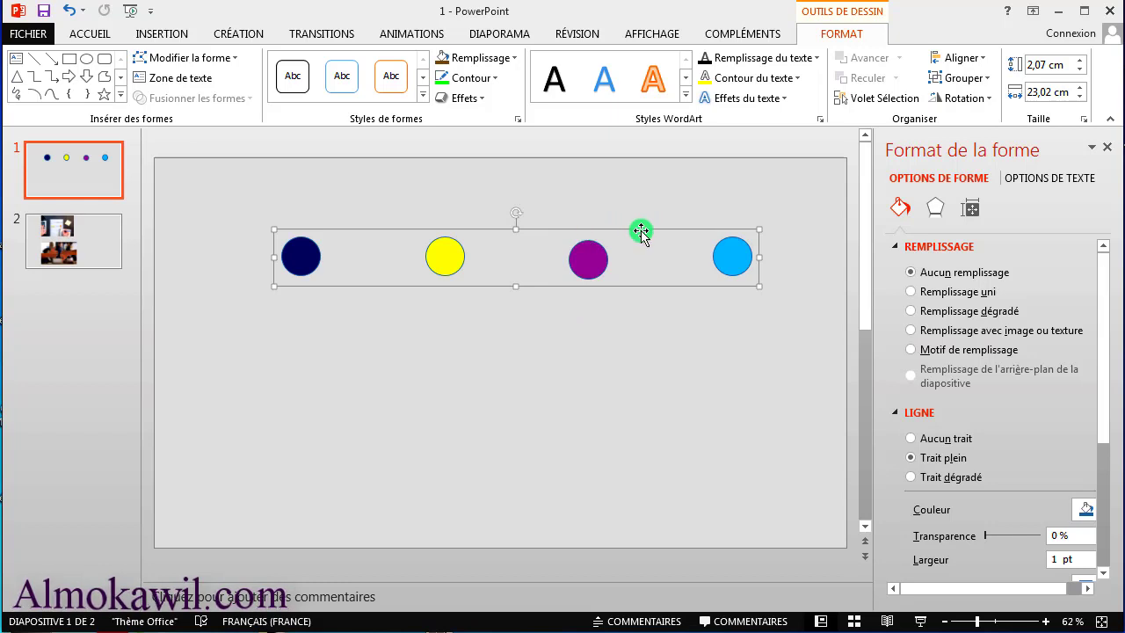
left_click_drag(641, 230, 711, 258)
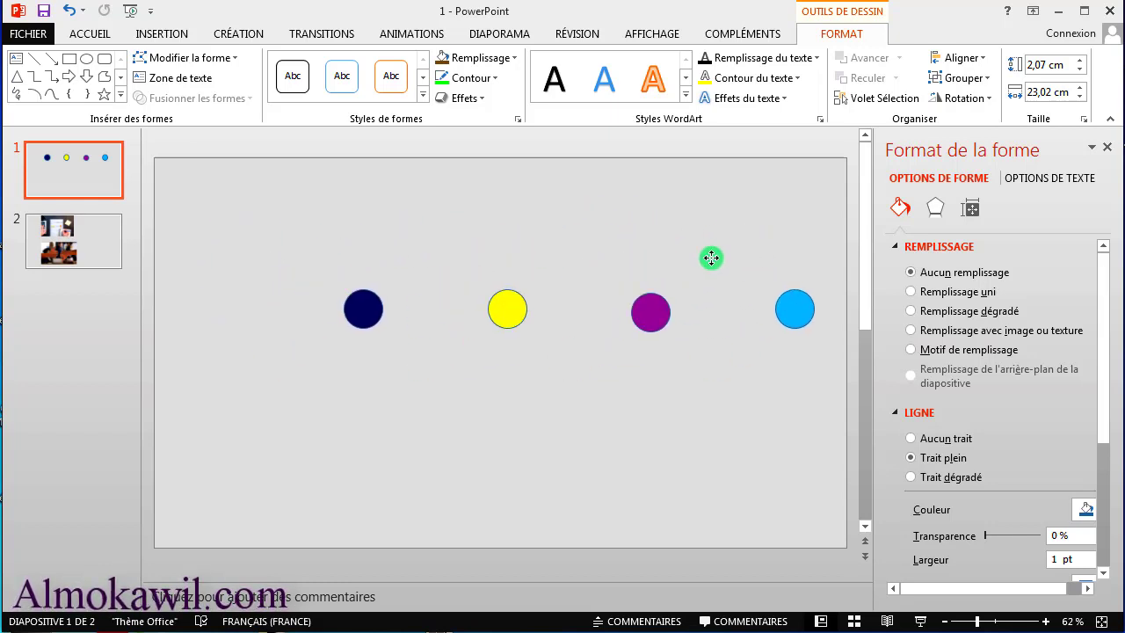
left_click_drag(711, 257, 668, 294)
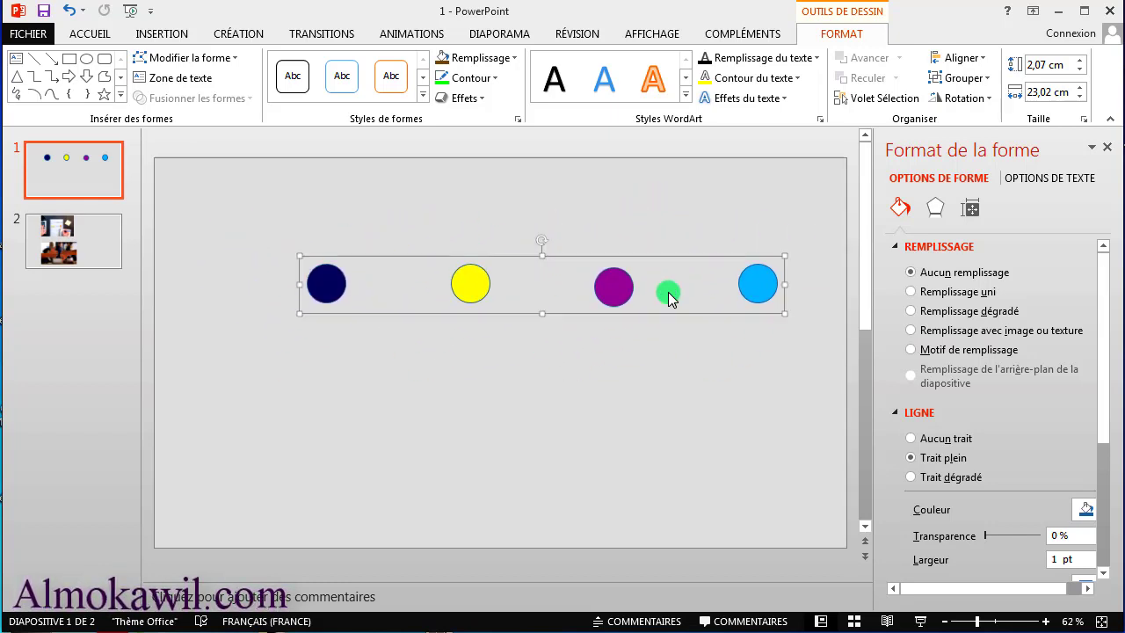
mouse_move(665, 254)
left_mouse_down()
mouse_move(613, 239)
mouse_move(600, 354)
mouse_move(607, 249)
mouse_move(635, 211)
mouse_move(612, 263)
mouse_move(654, 225)
left_mouse_up()
left_click(974, 78)
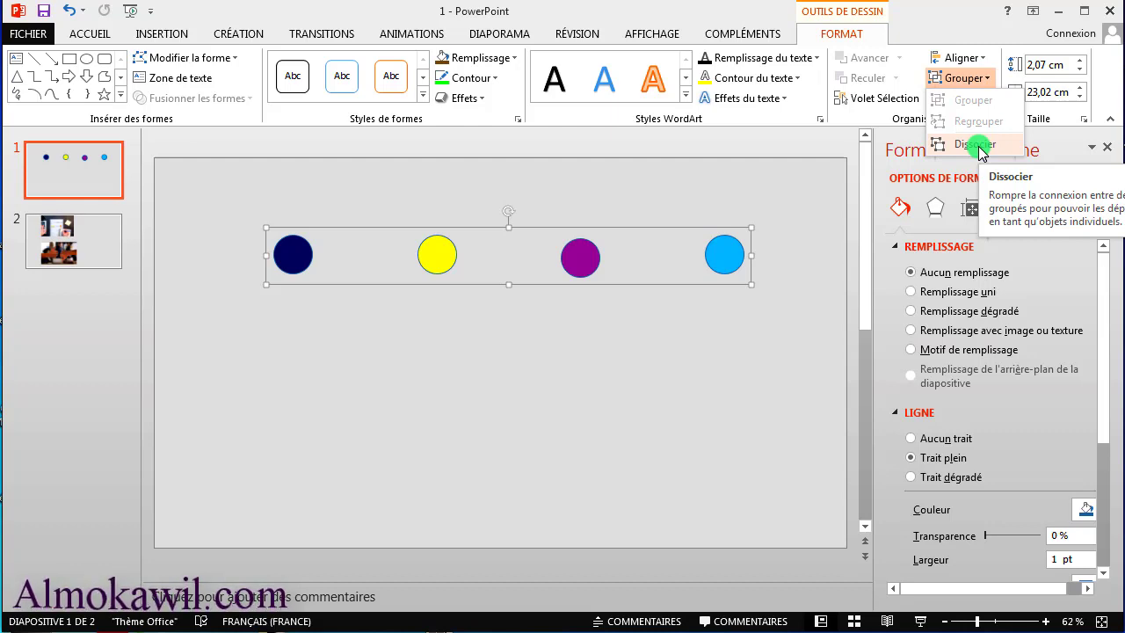
Ungroup the circles, regroup them, and move the group down and to the left.
left_click(980, 148)
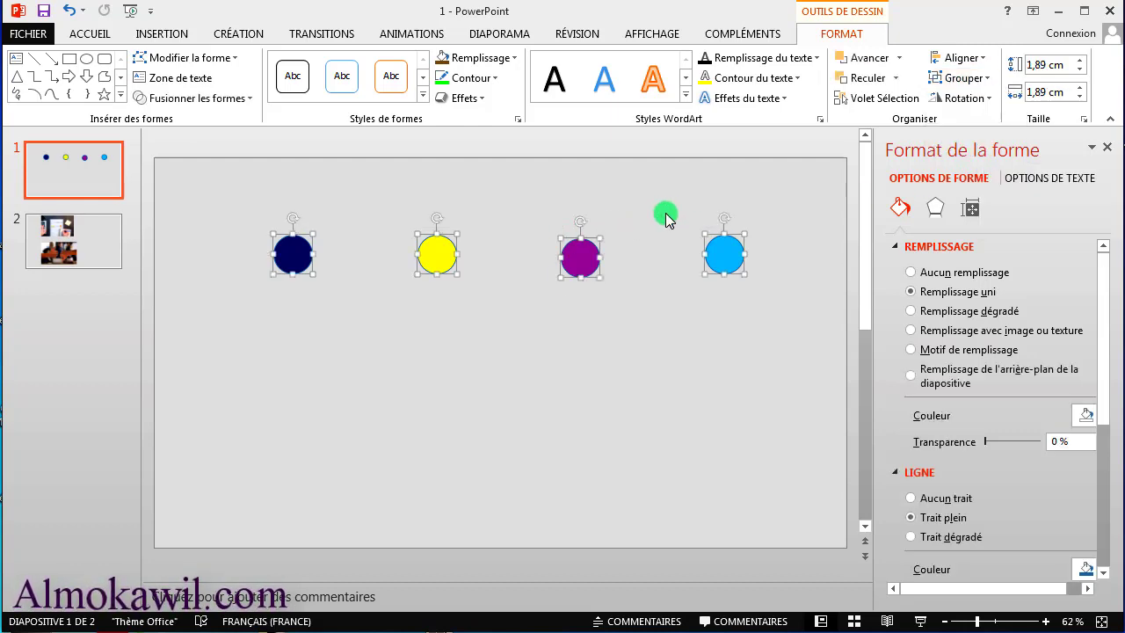
left_click(985, 78)
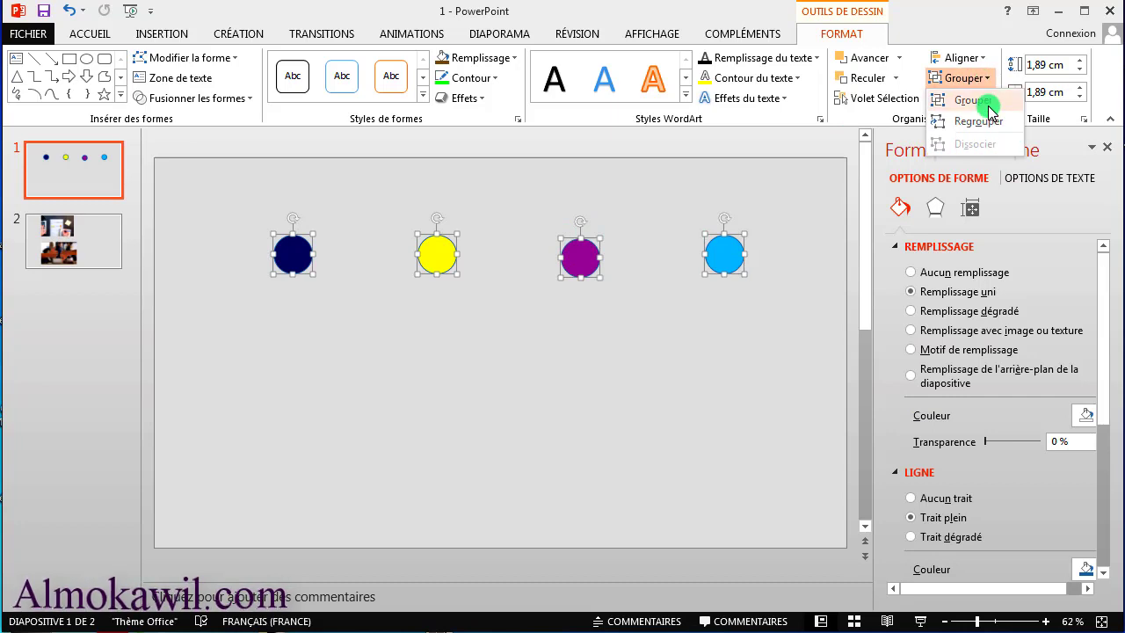
left_click(986, 102)
left_click_drag(691, 226, 599, 306)
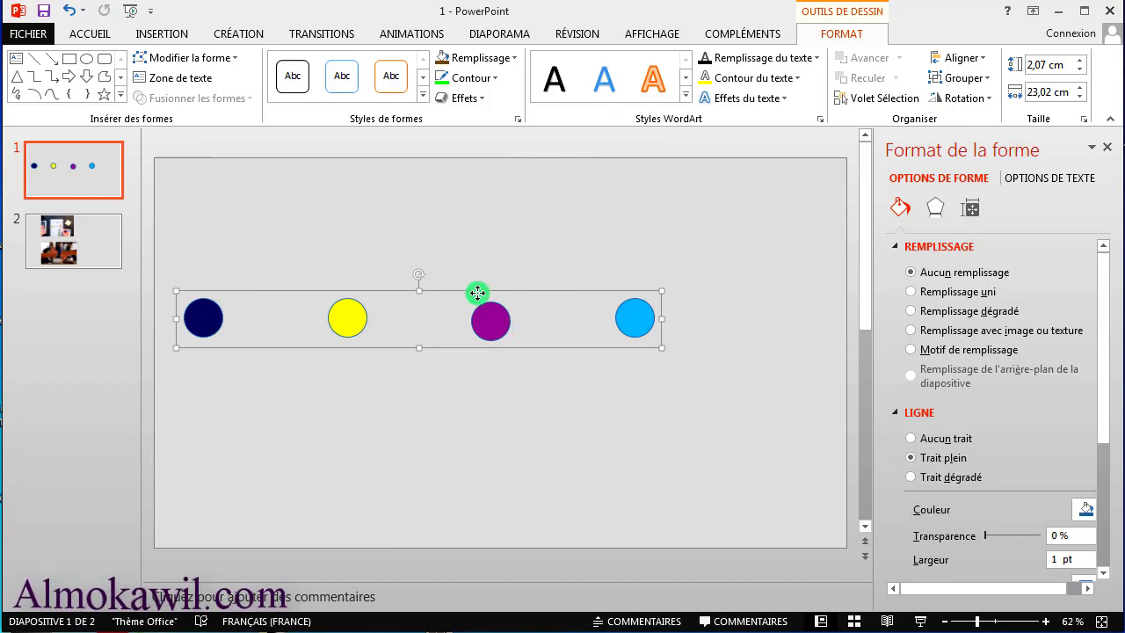
Centre the four-circle group horizontally and vertically on slide 1.
mouse_move(477, 293)
left_mouse_down()
mouse_move(549, 305)
mouse_move(528, 321)
left_mouse_up()
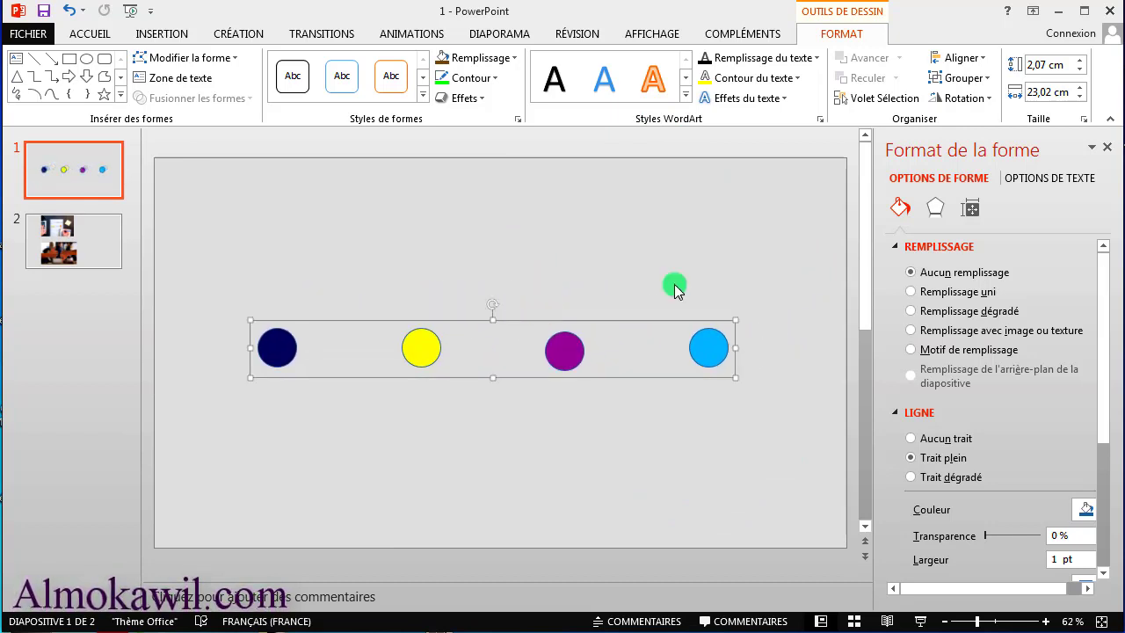
left_click(960, 57)
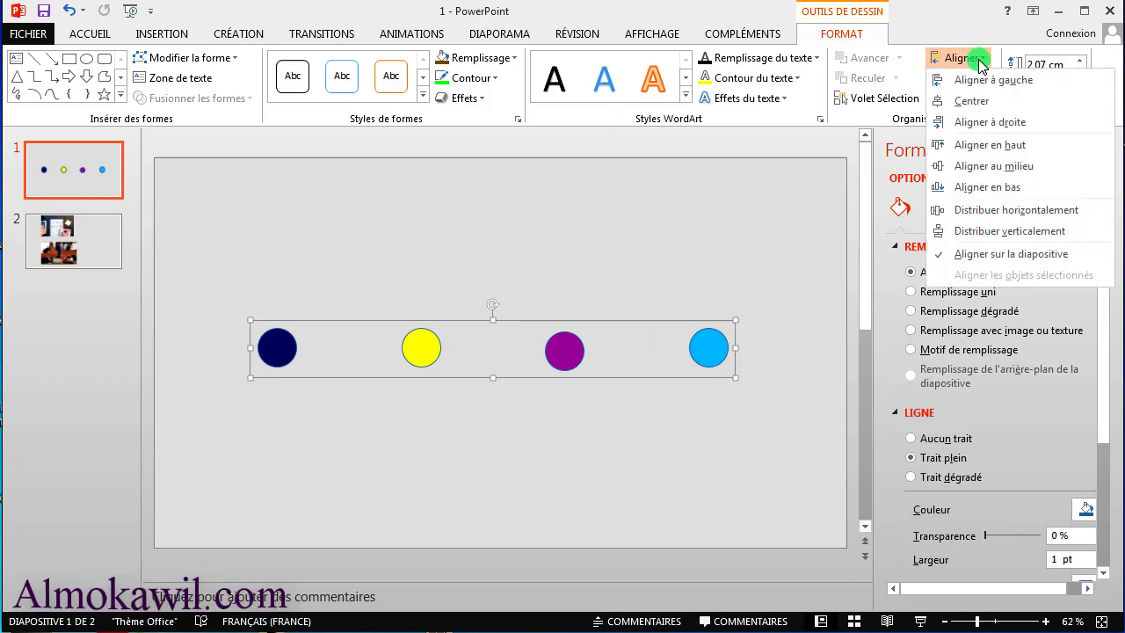
left_click(990, 103)
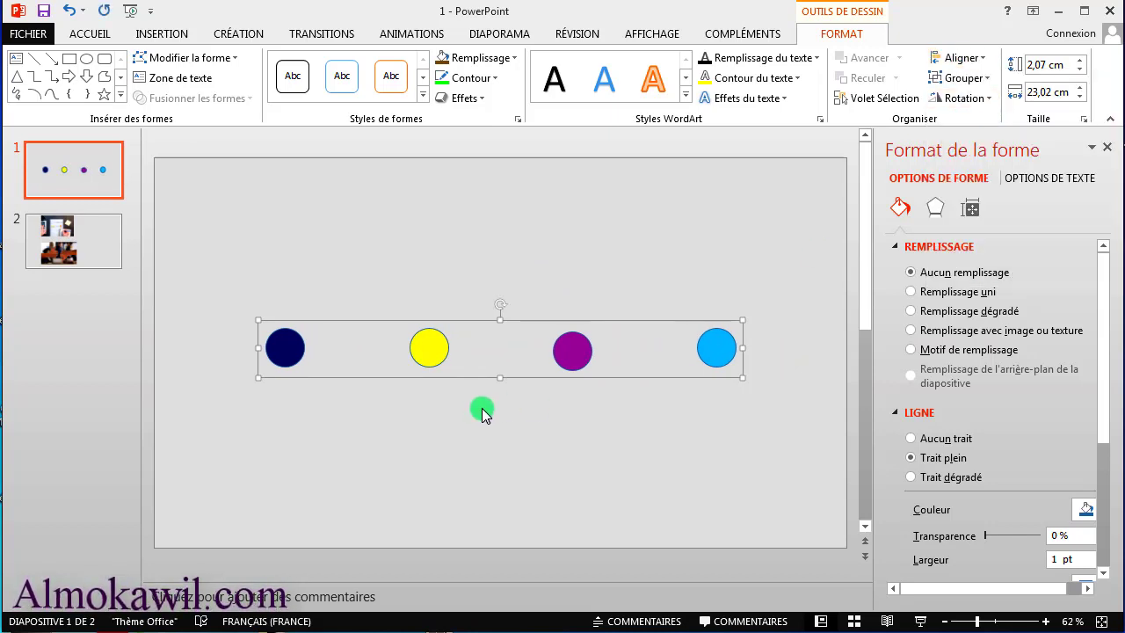
left_click(967, 58)
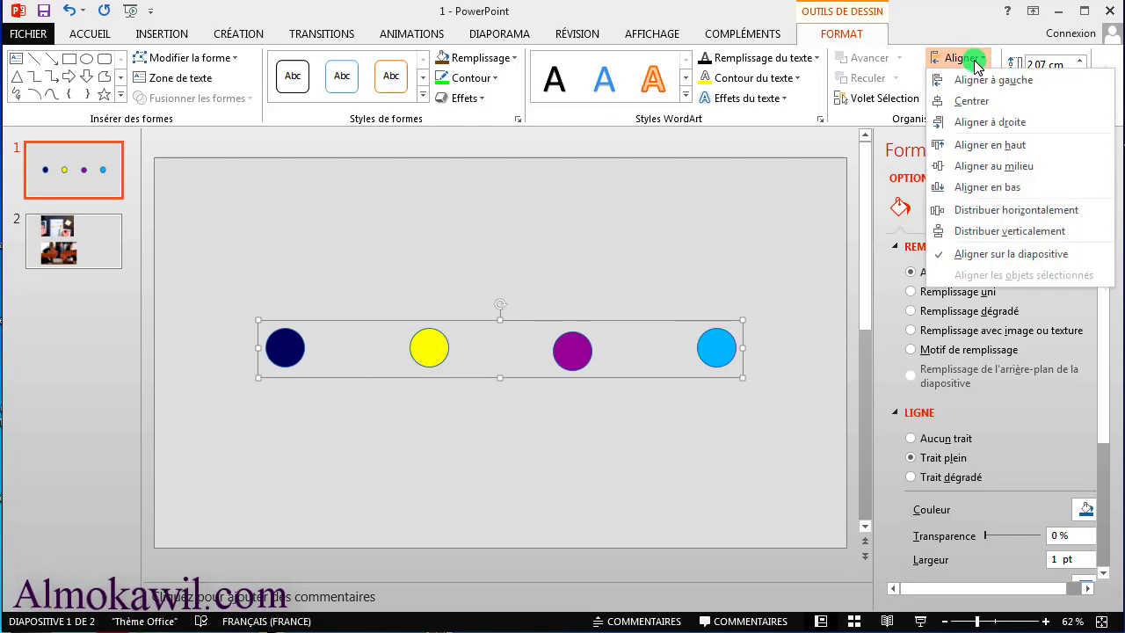
left_click(1010, 167)
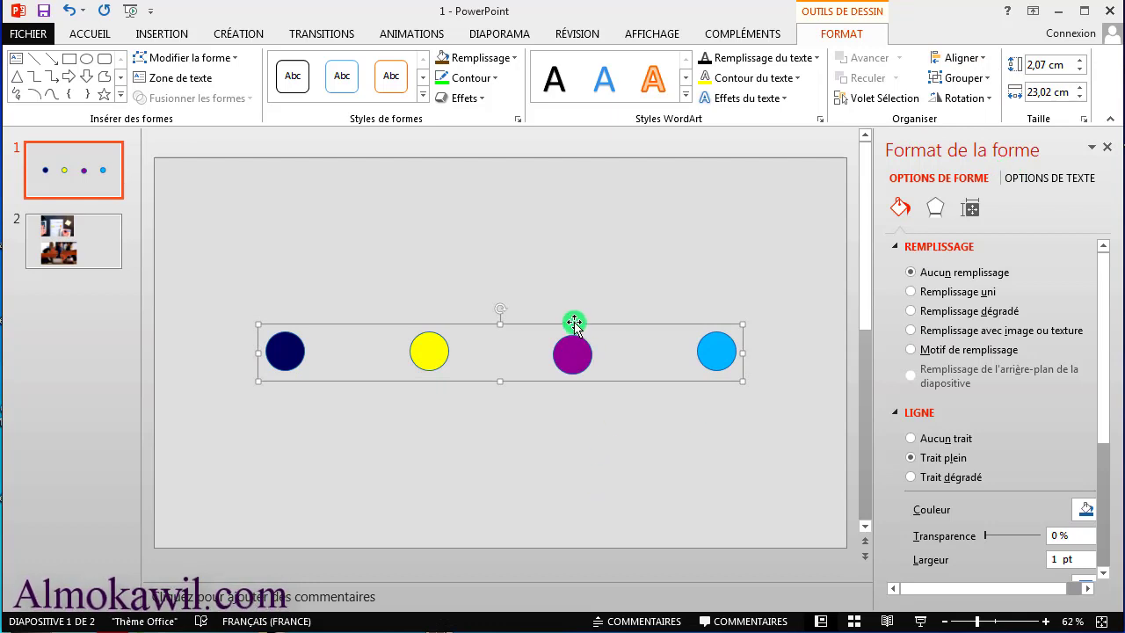
Drag the group away, re-centre it both ways, then deselect and show slide 2.
left_click_drag(578, 323, 479, 190)
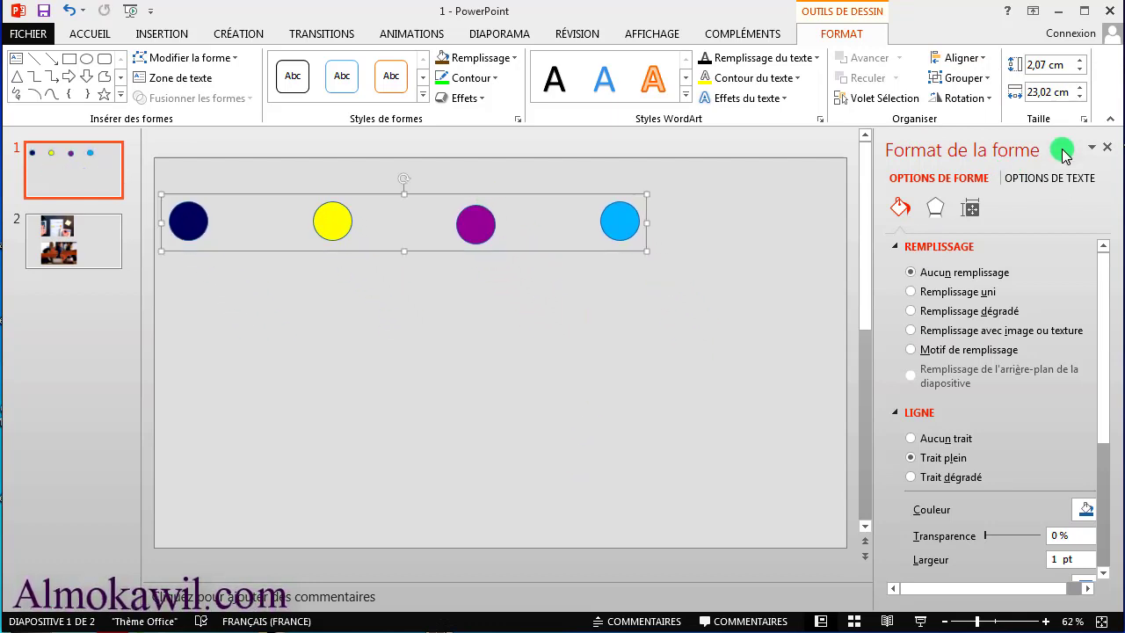
left_click(981, 68)
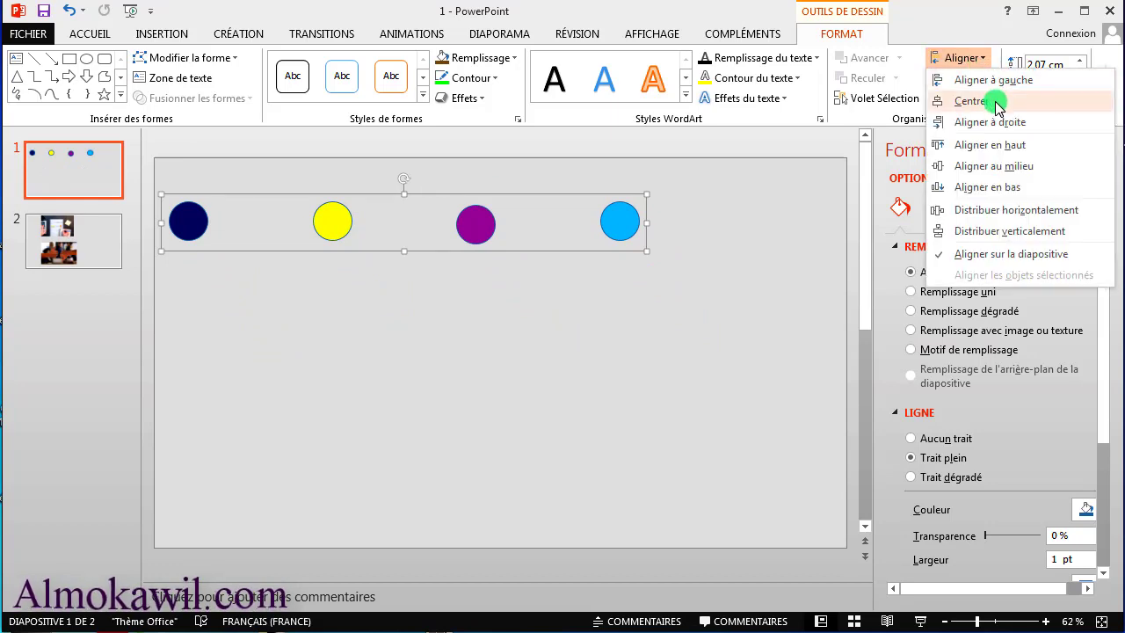
left_click(991, 100)
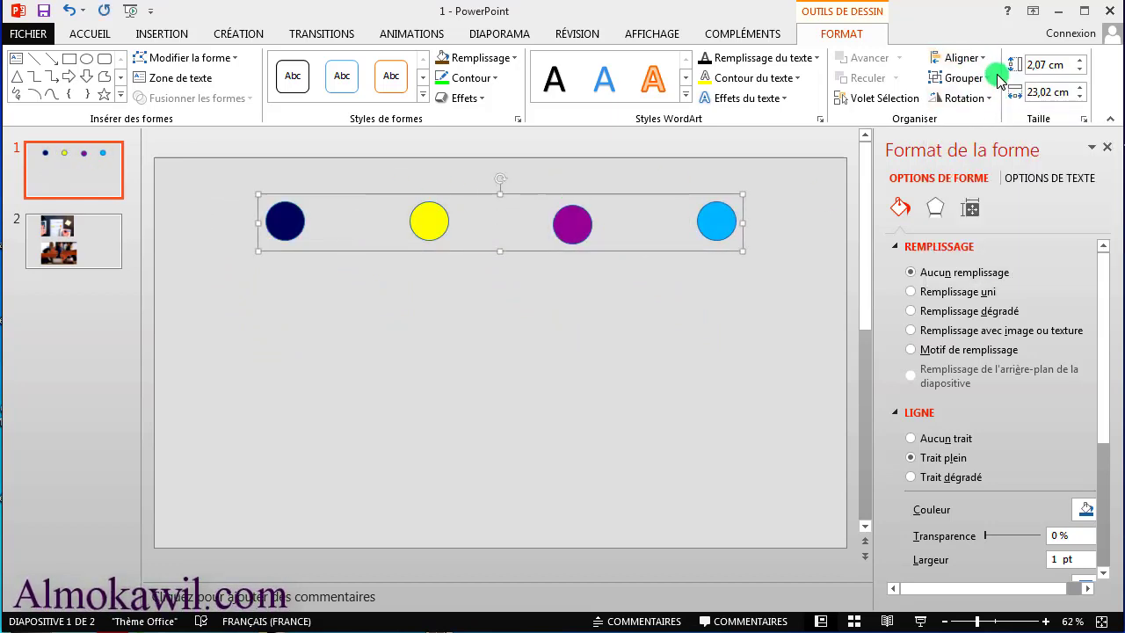
left_click(971, 62)
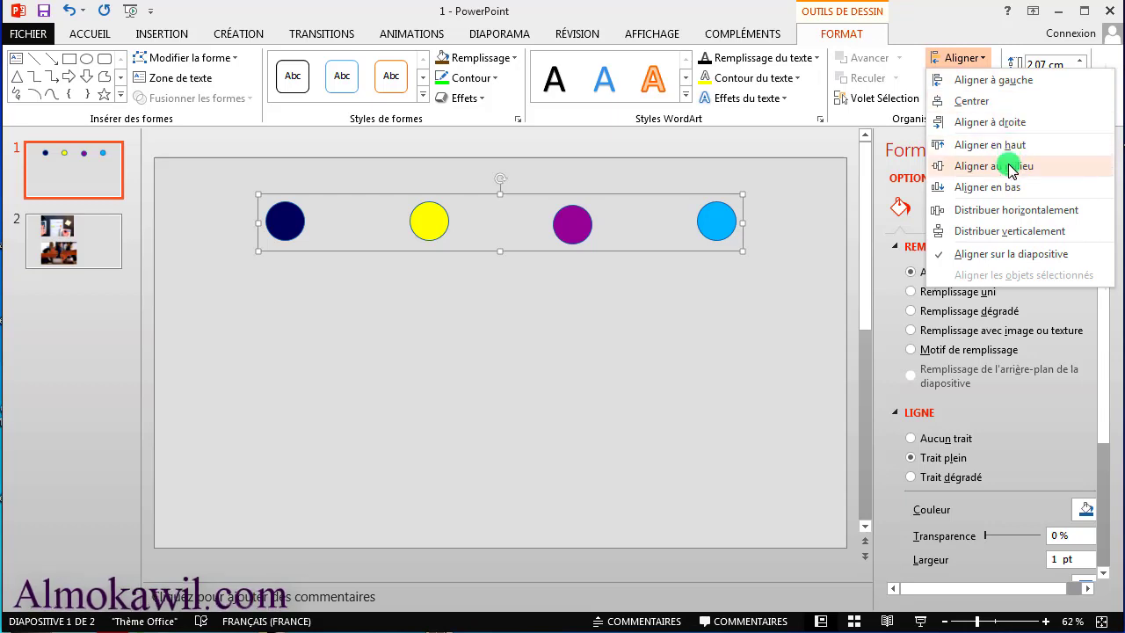
left_click(1011, 166)
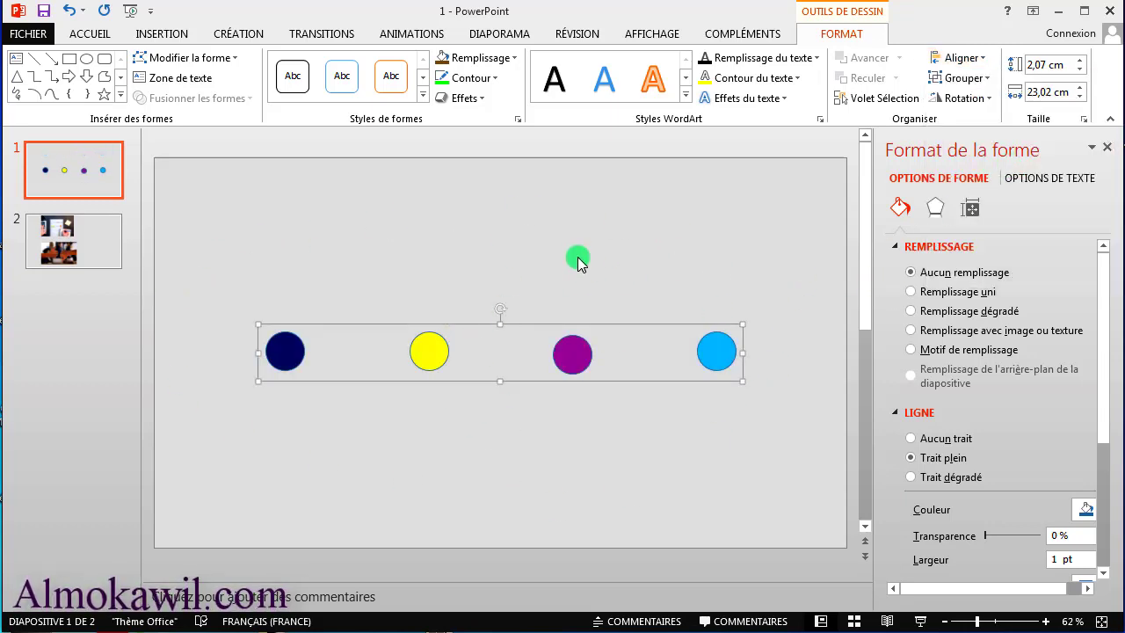
left_click(577, 260)
left_click(32, 249)
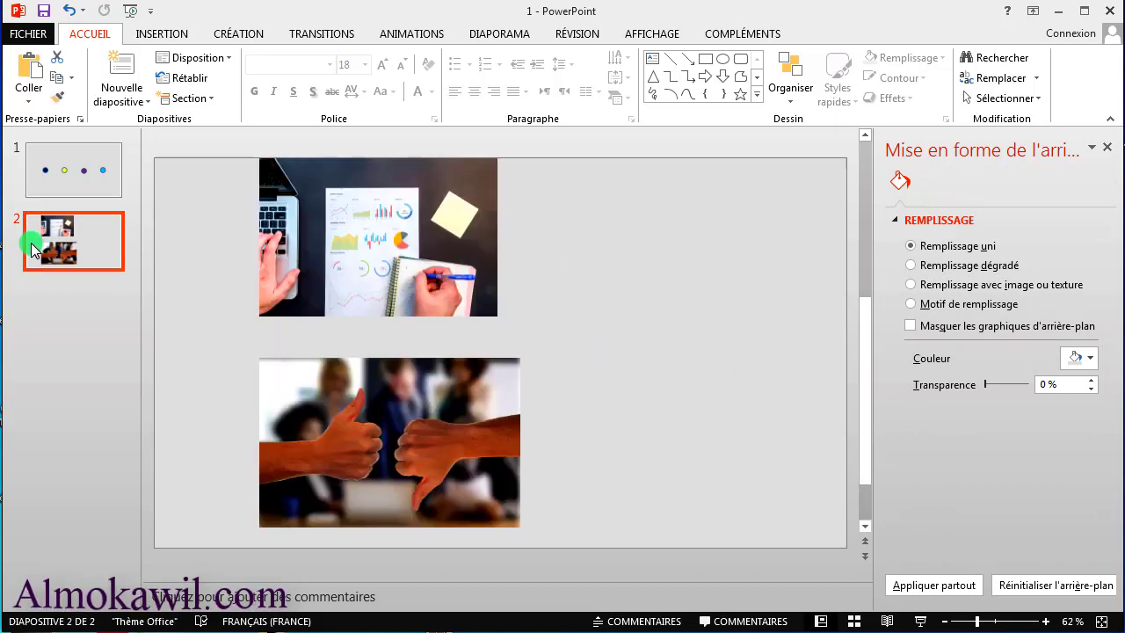
Delete the thumbs photo, then enlarge and place the laptop-and-charts photo near the top-left.
left_click(371, 412)
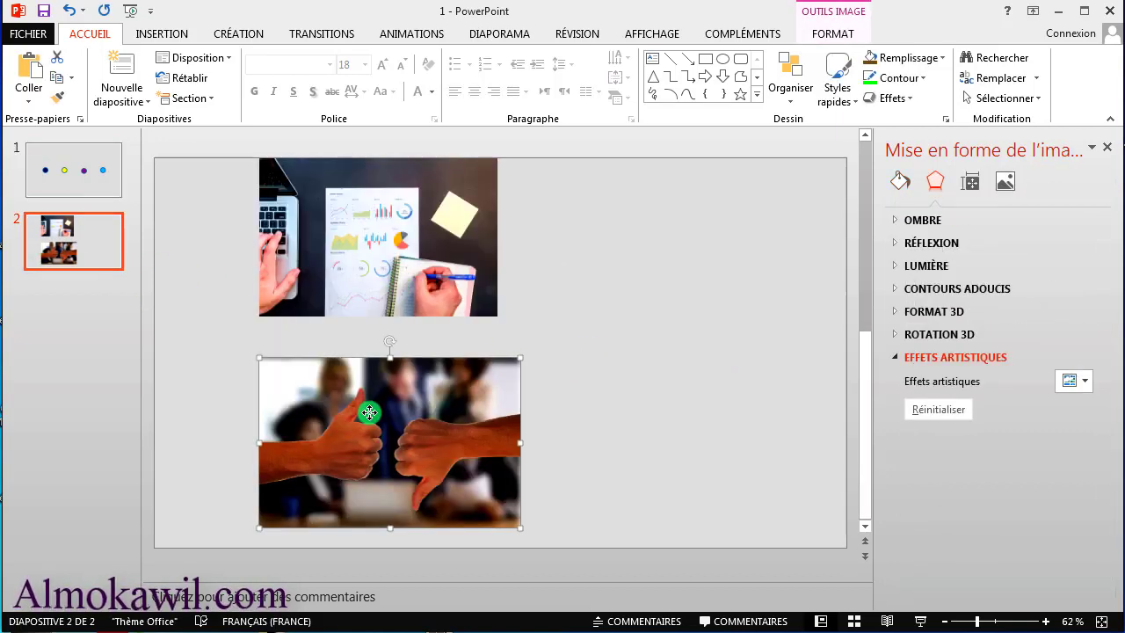
key("Delete")
left_click(369, 164)
mouse_move(369, 164)
left_mouse_down()
mouse_move(331, 233)
mouse_move(376, 229)
left_mouse_up()
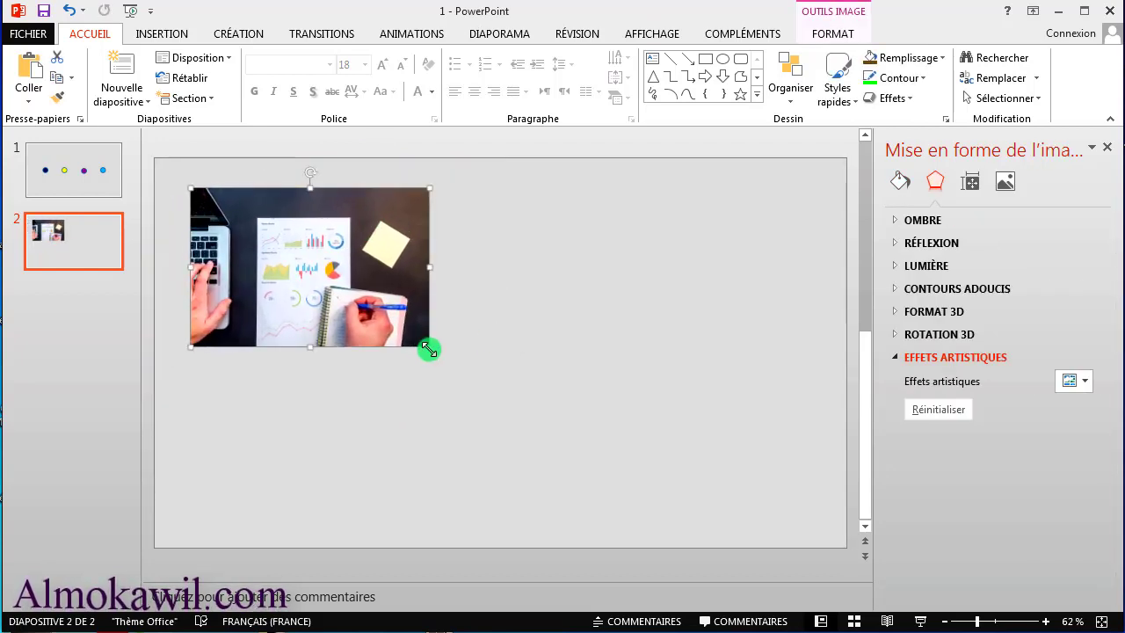
left_click_drag(429, 349, 477, 376)
left_click_drag(355, 295, 346, 290)
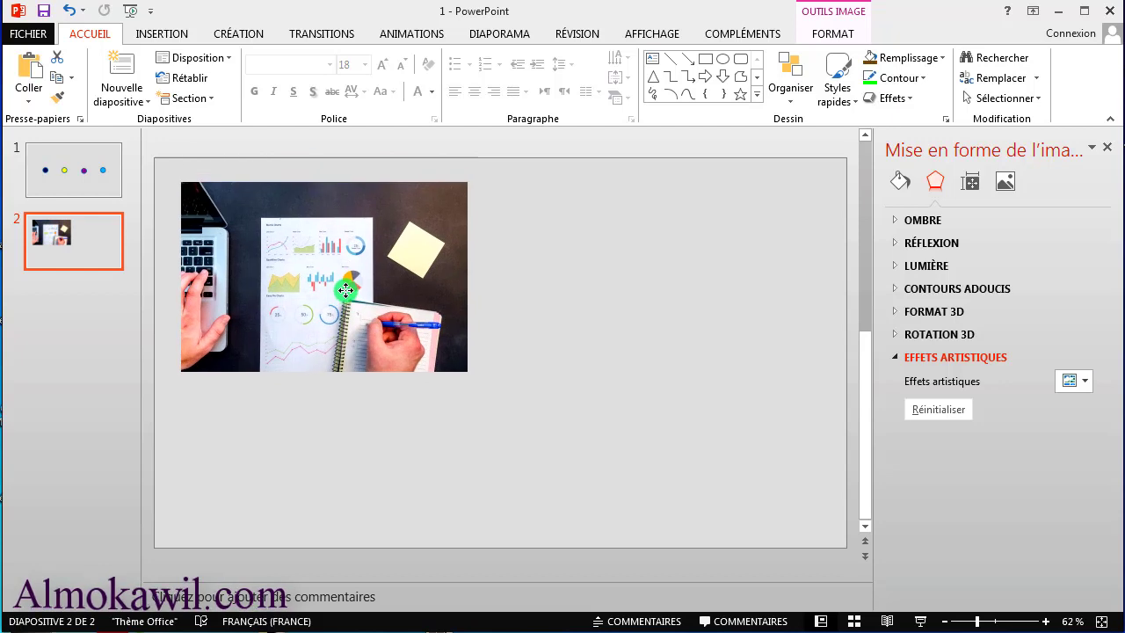
left_click(441, 200)
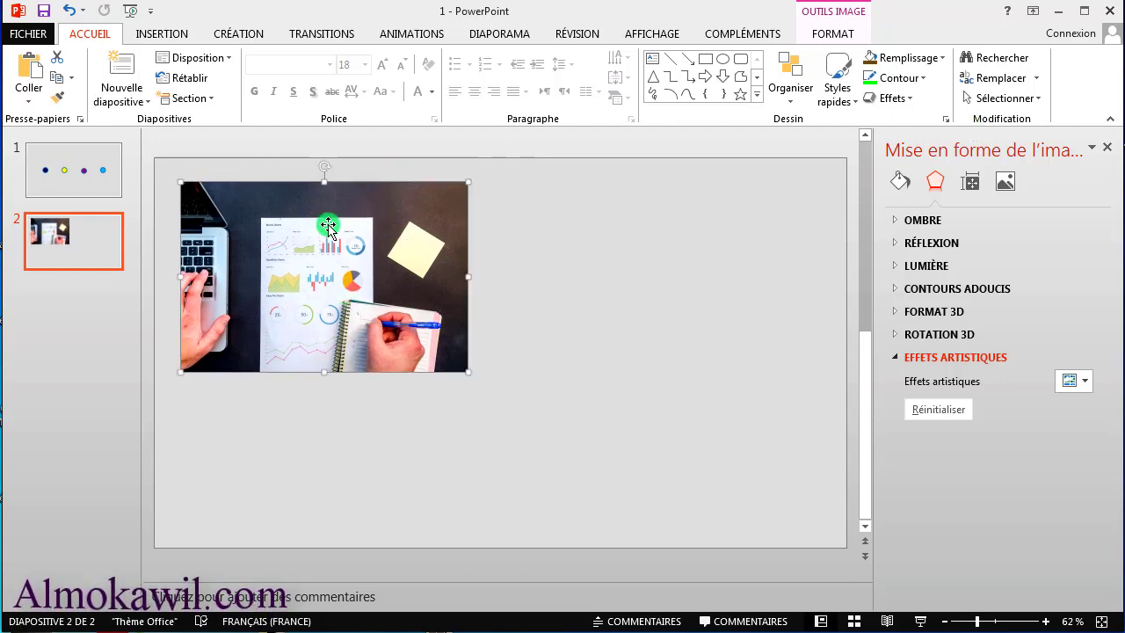
Align the laptop-and-charts photo to the centre and middle of slide 2.
left_click(833, 35)
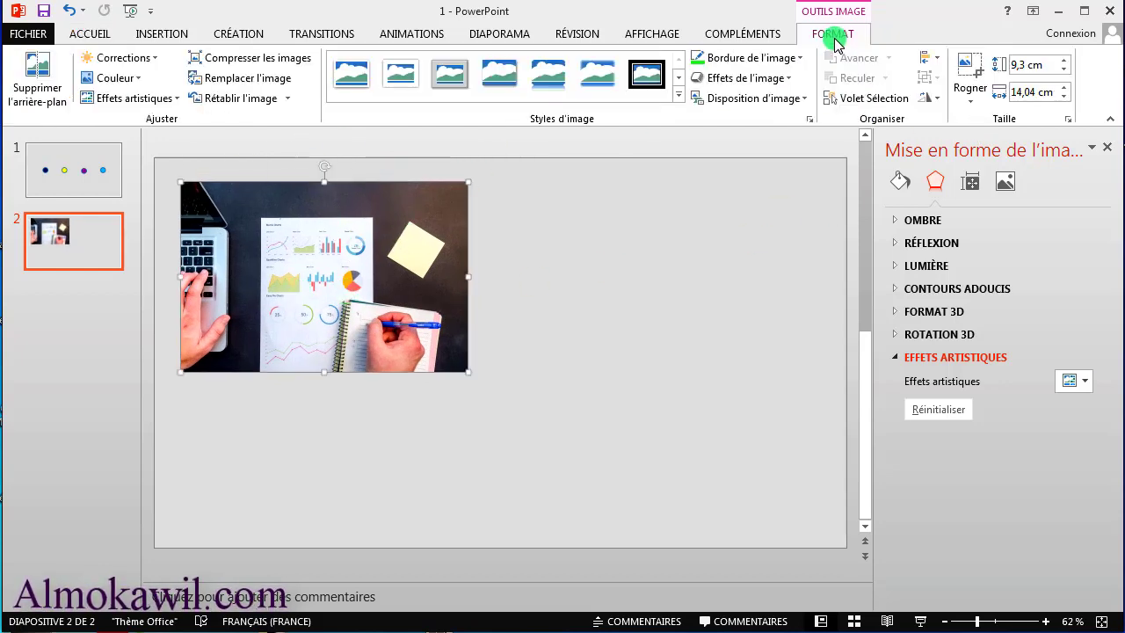
left_click(927, 58)
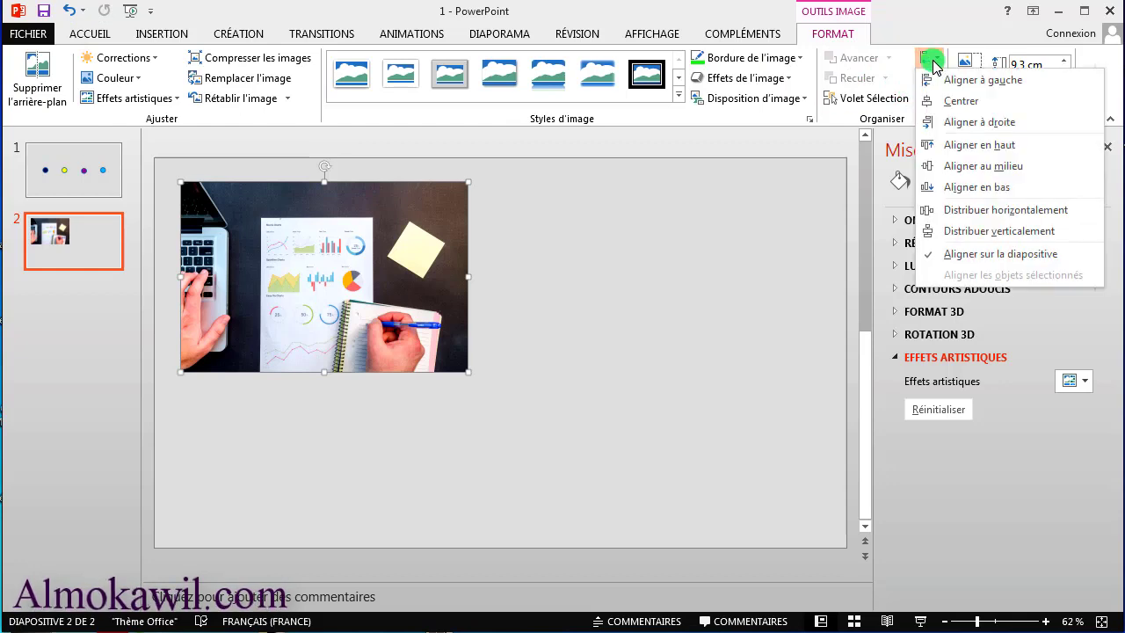
left_click(961, 100)
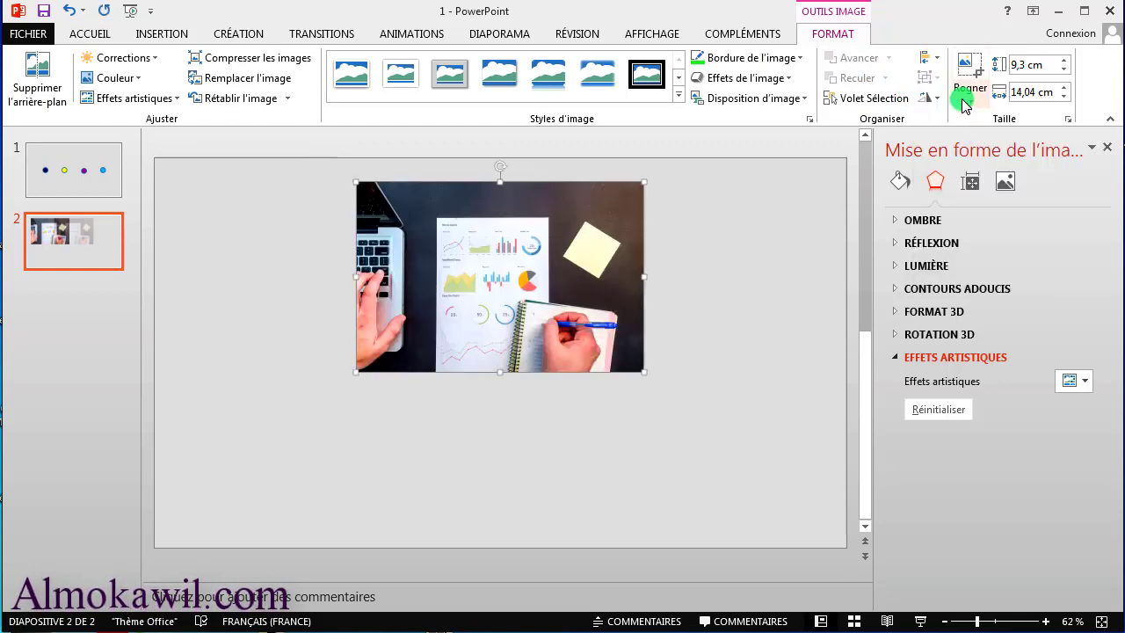
left_click(930, 61)
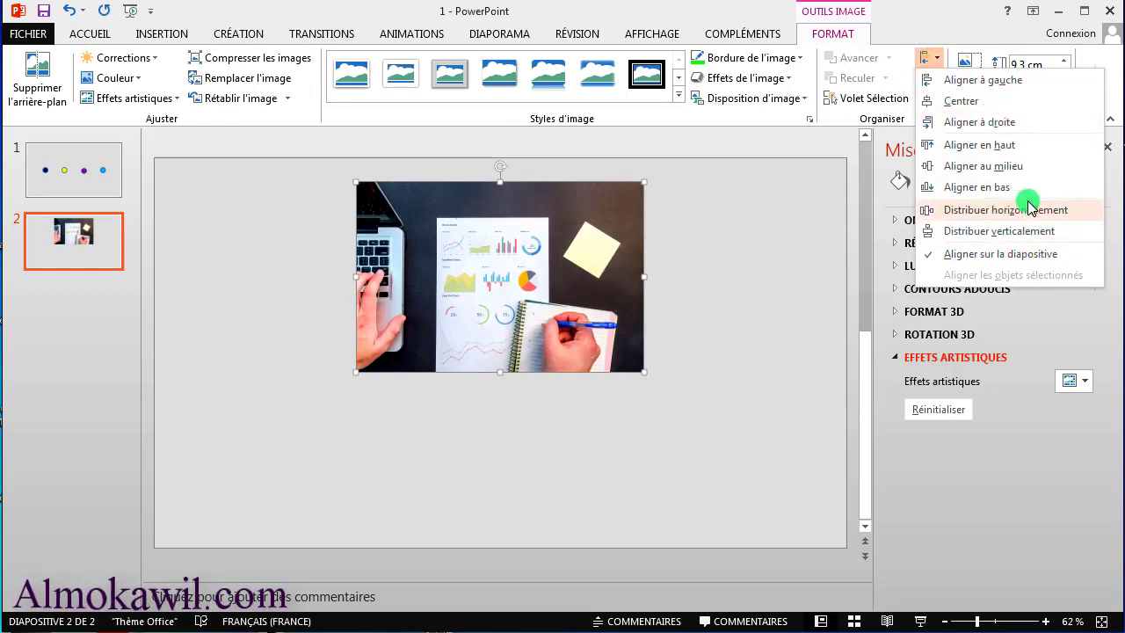
left_click(1002, 167)
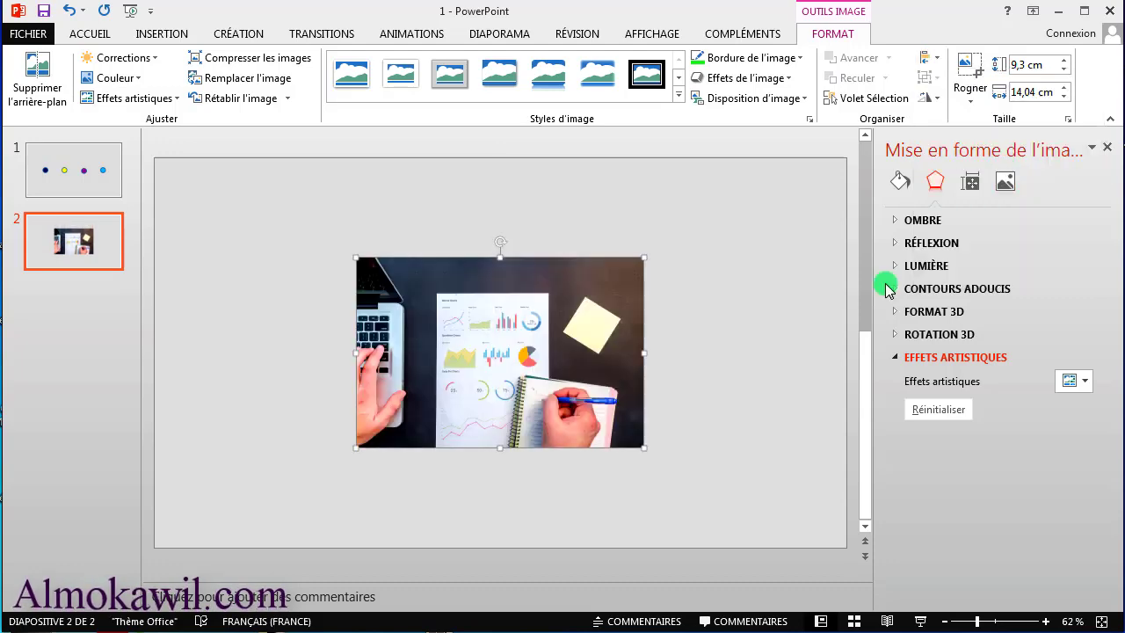
left_click(684, 349)
double_click(539, 326)
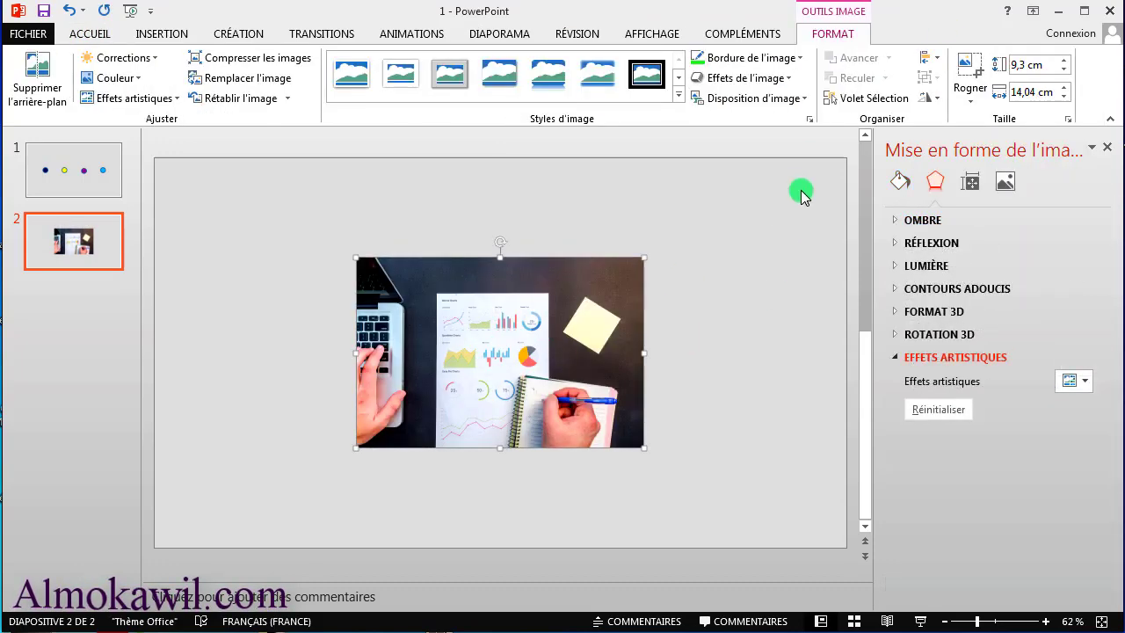
left_click(933, 61)
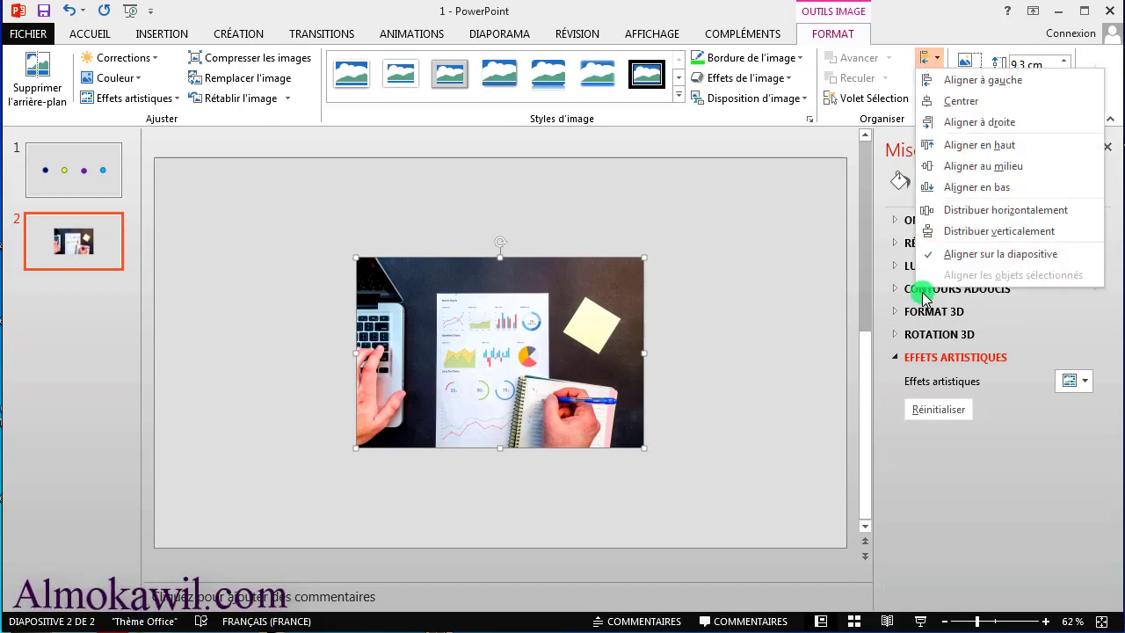
left_click(737, 301)
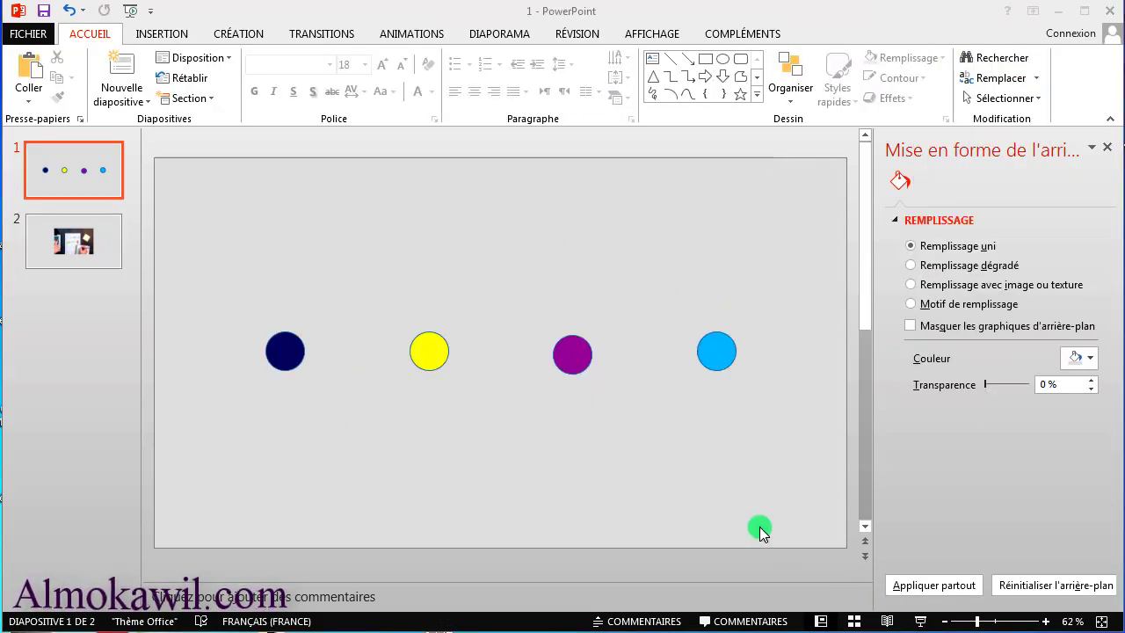
Add a vertical guide through the middle of slide 1 and colour it red.
right_click(521, 232)
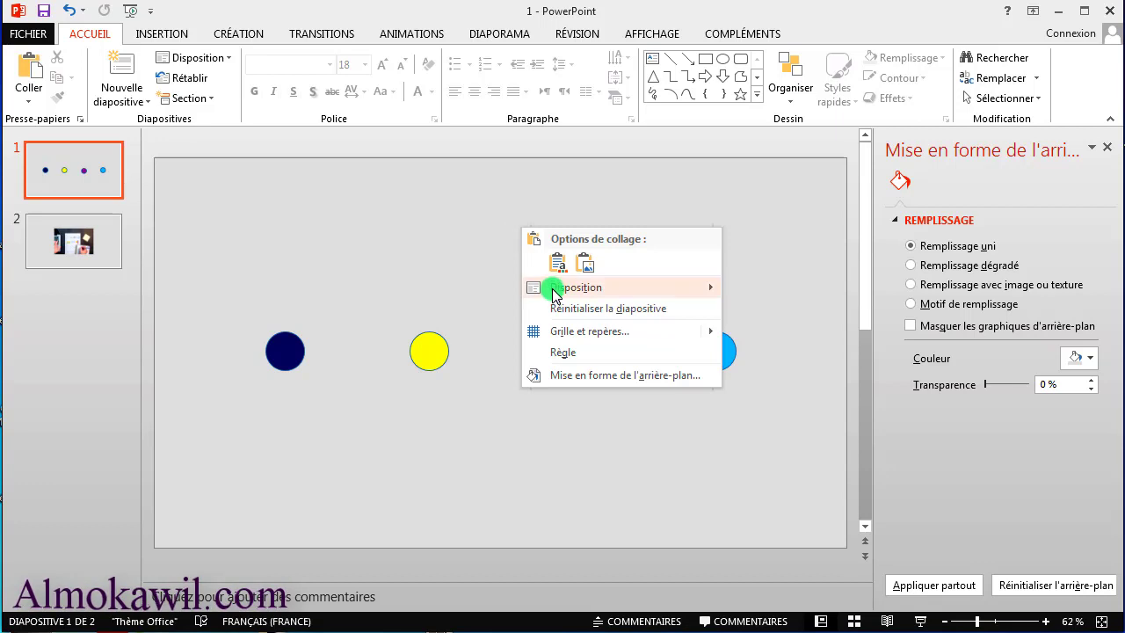
right_click(472, 255)
mouse_move(539, 354)
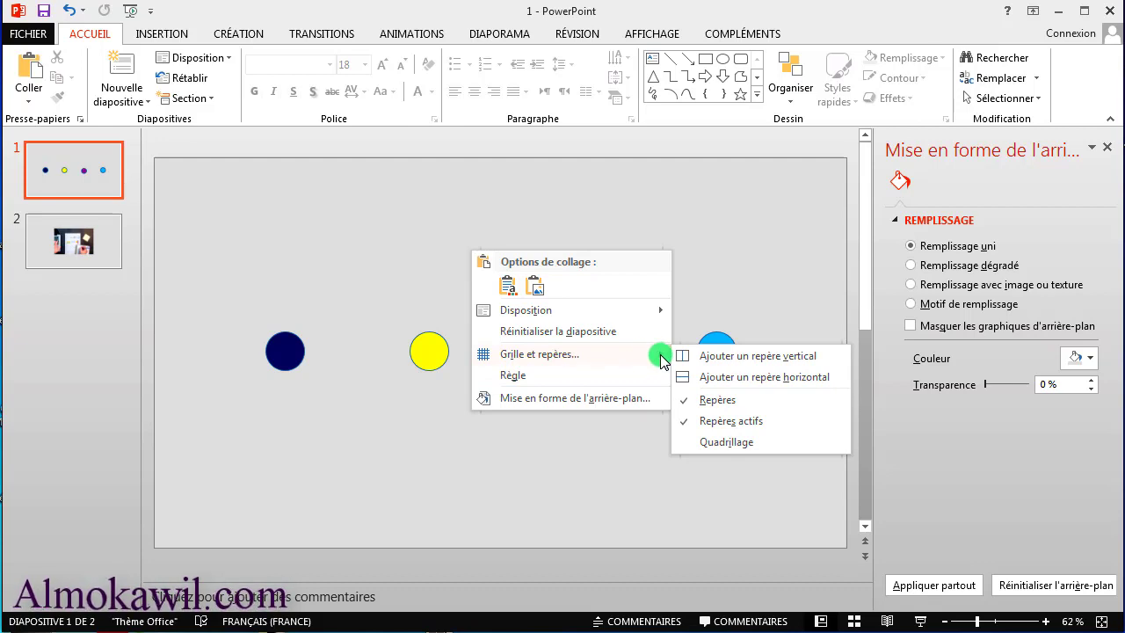
left_click(707, 356)
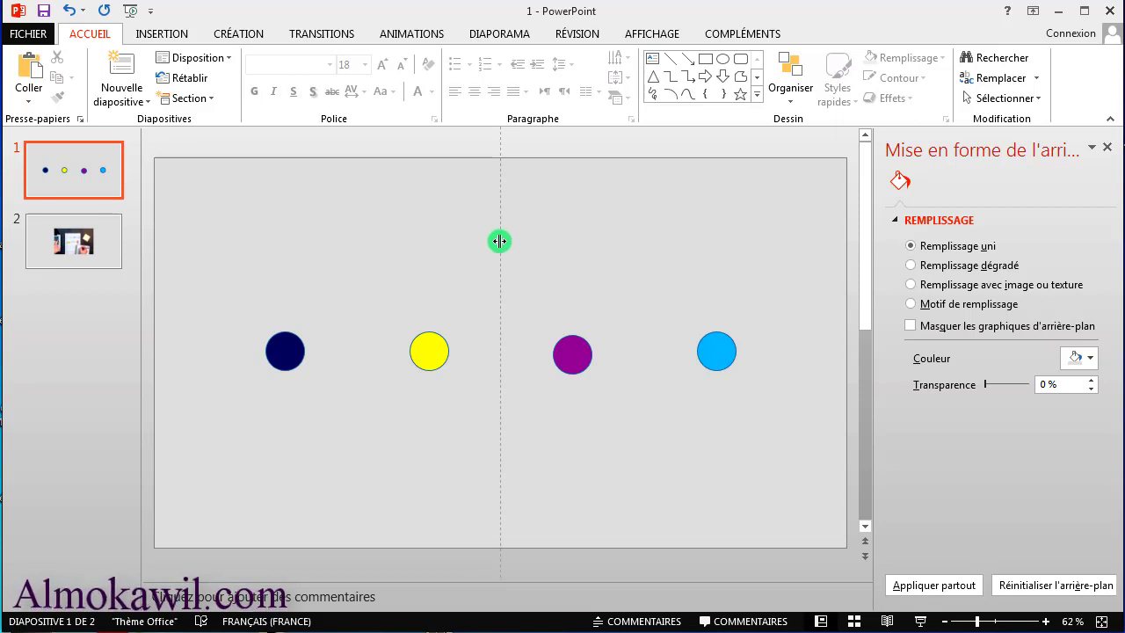
right_click(501, 238)
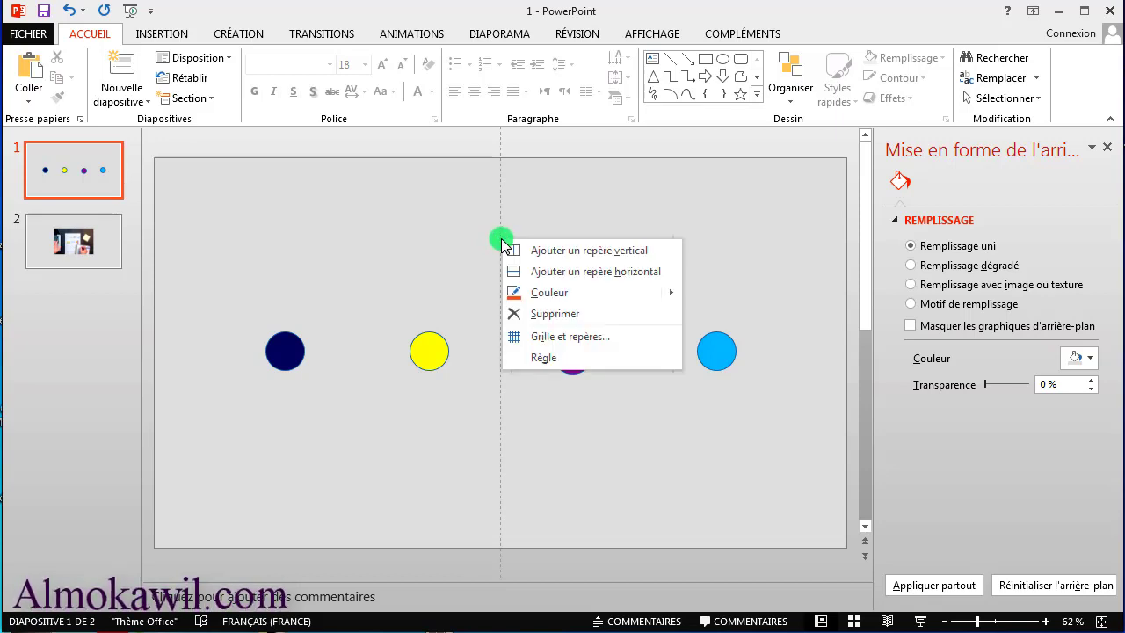
mouse_move(562, 292)
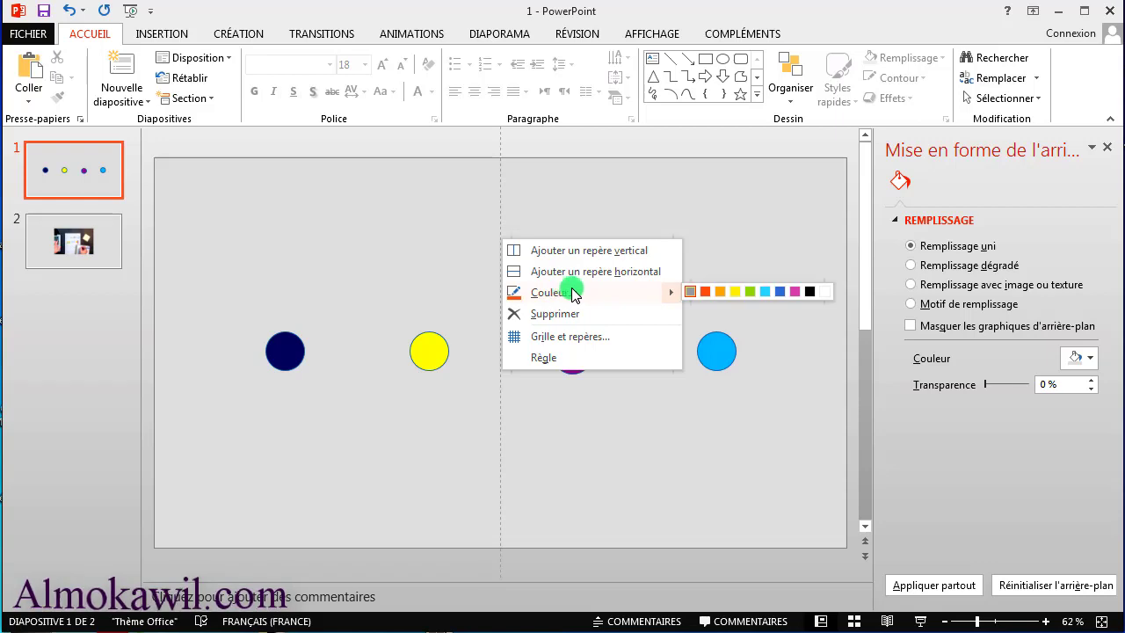
left_click(705, 291)
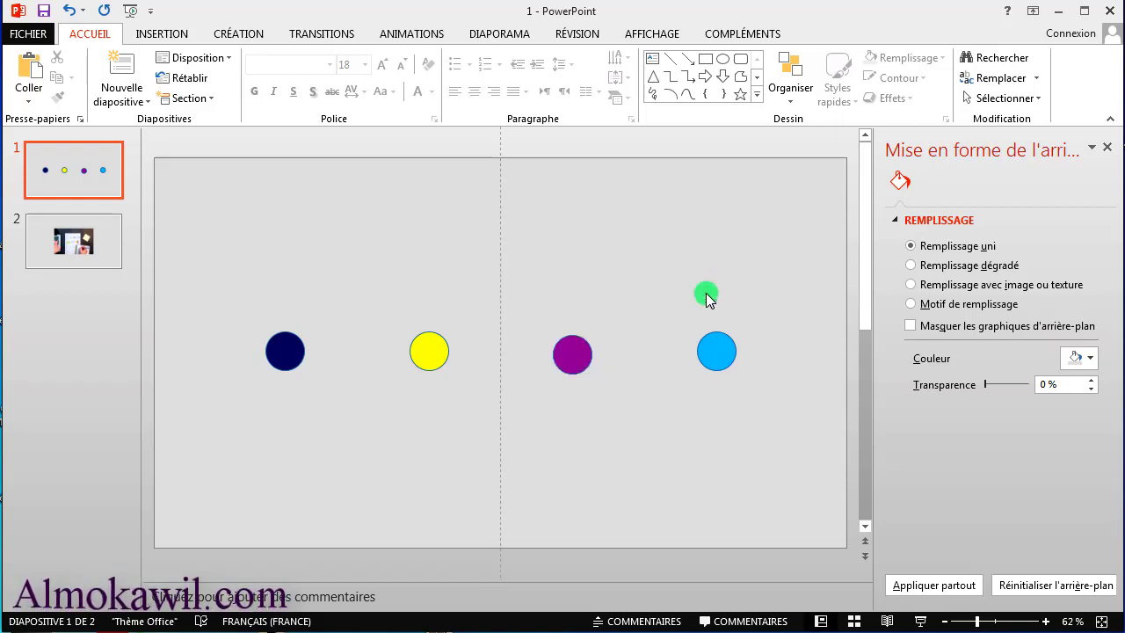
Add a horizontal guide across slide 1 through the circles and colour it red.
right_click(546, 250)
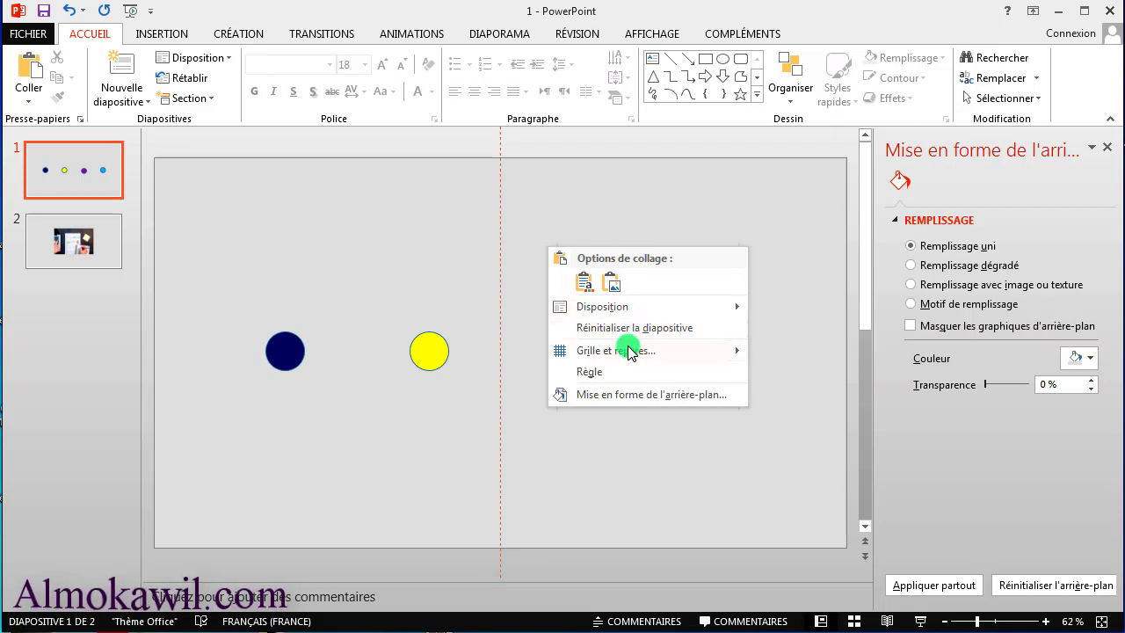
mouse_move(615, 350)
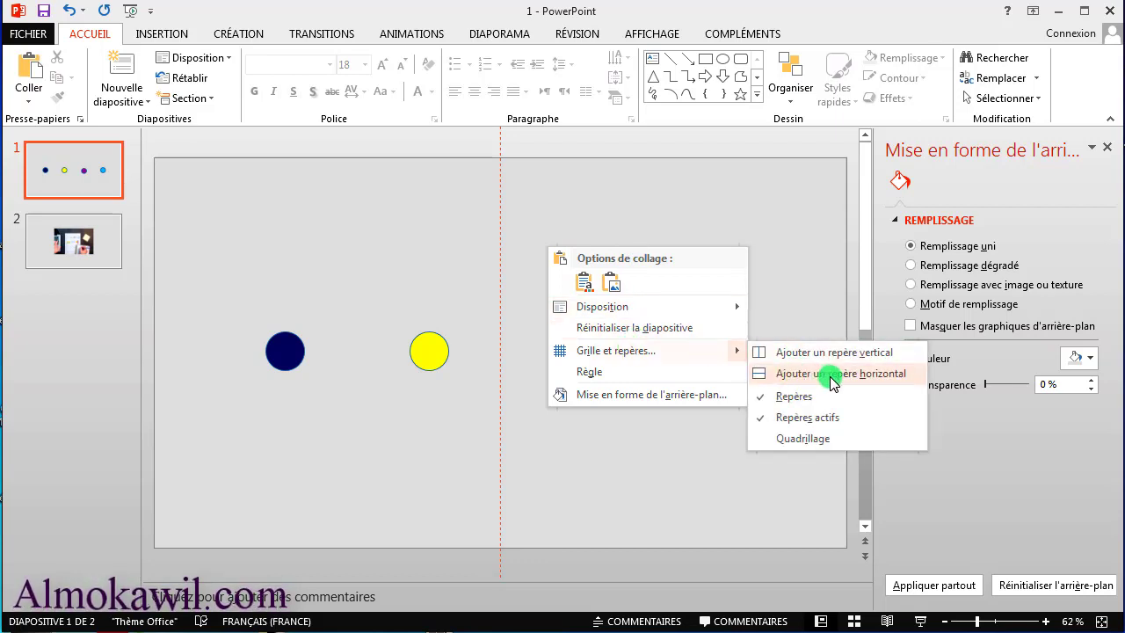
left_click(832, 381)
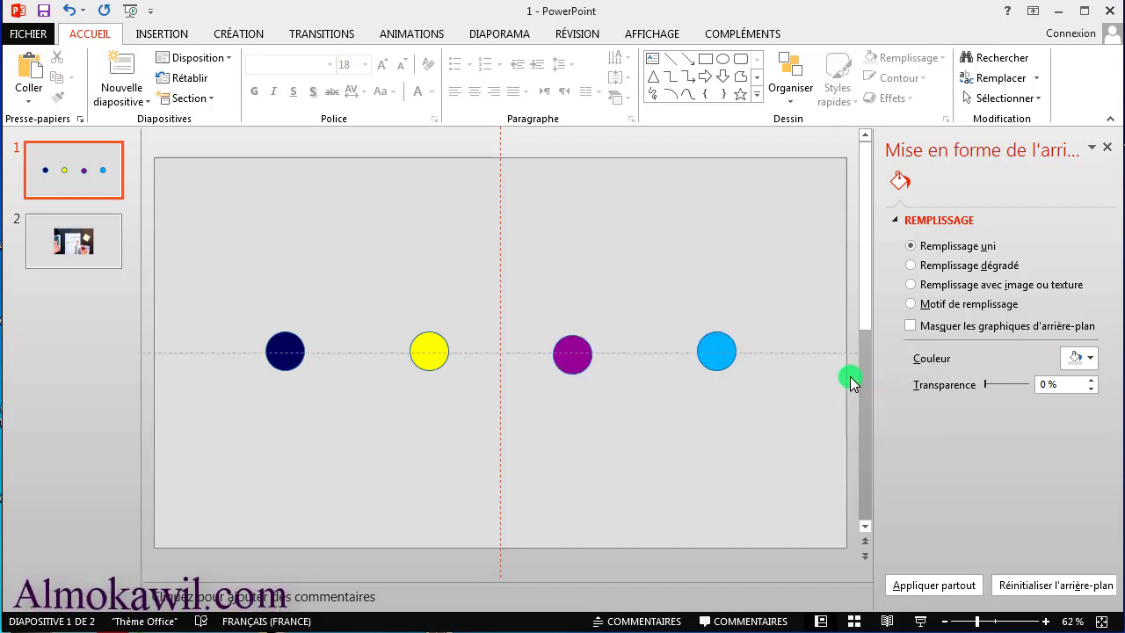
right_click(782, 354)
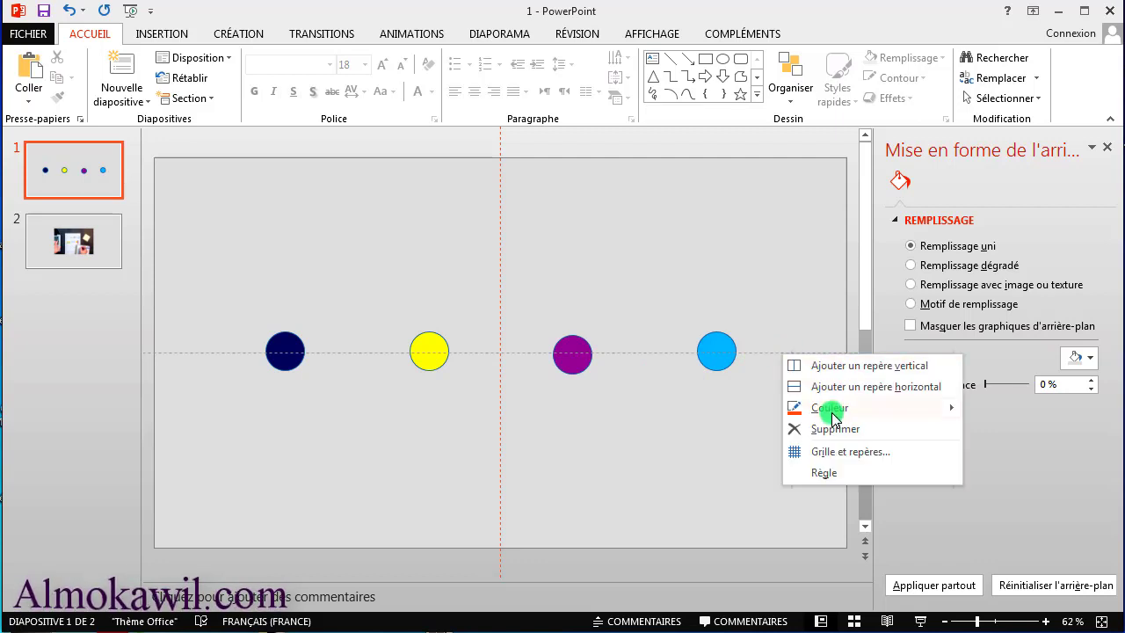
mouse_move(830, 407)
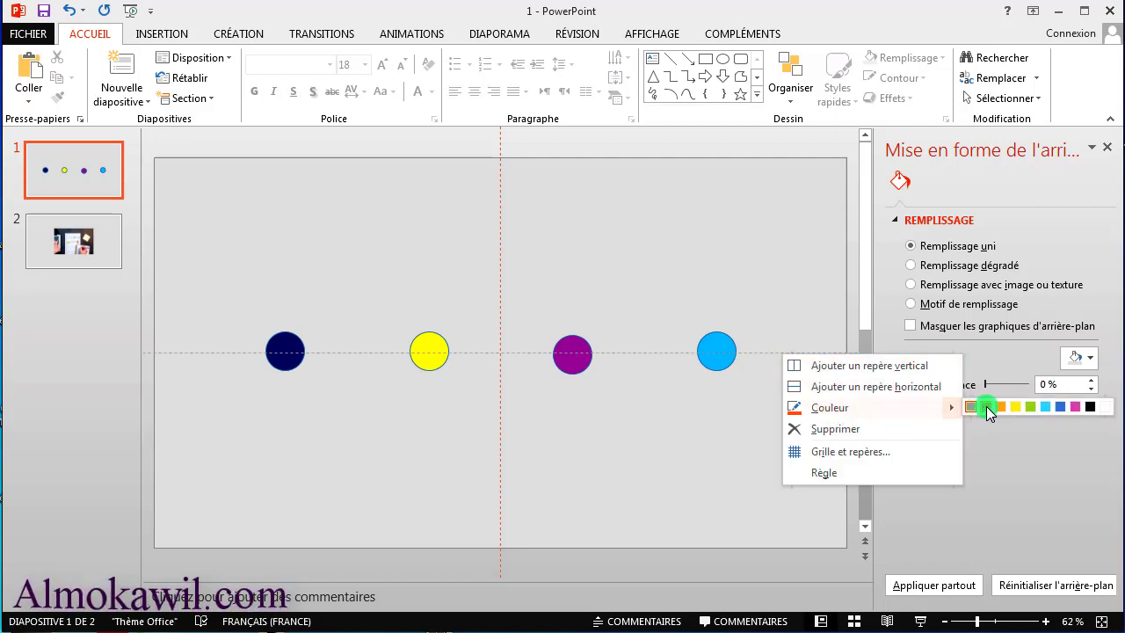
left_click(987, 407)
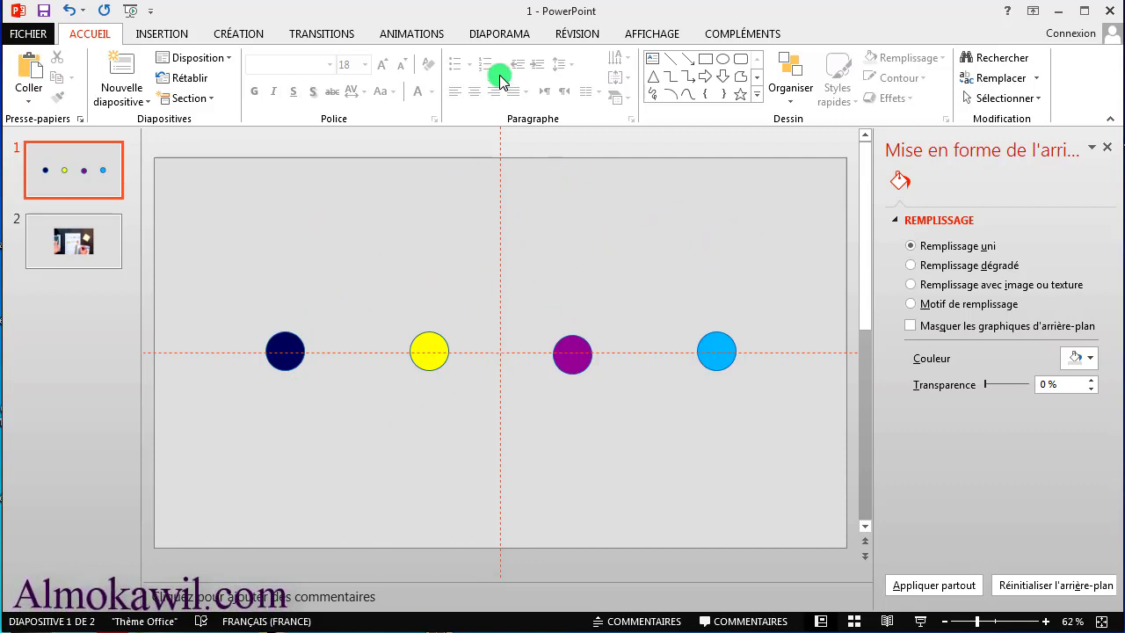
Reposition the circle group, drag the horizontal guide down, and shift the vertical guide left.
left_click(703, 348)
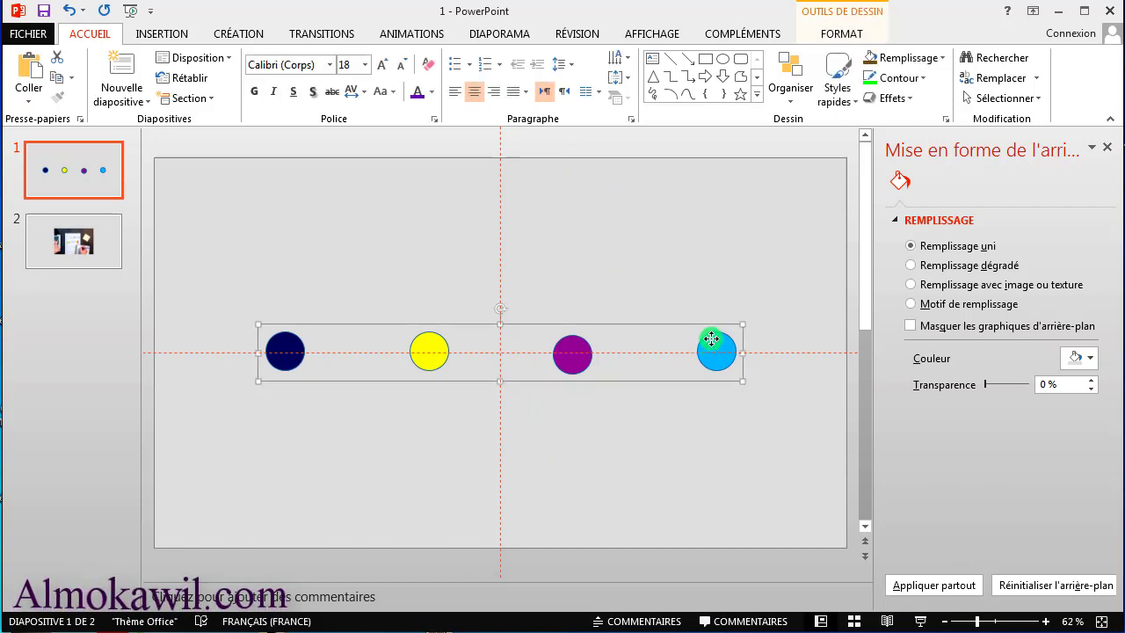
left_click_drag(712, 285, 710, 292)
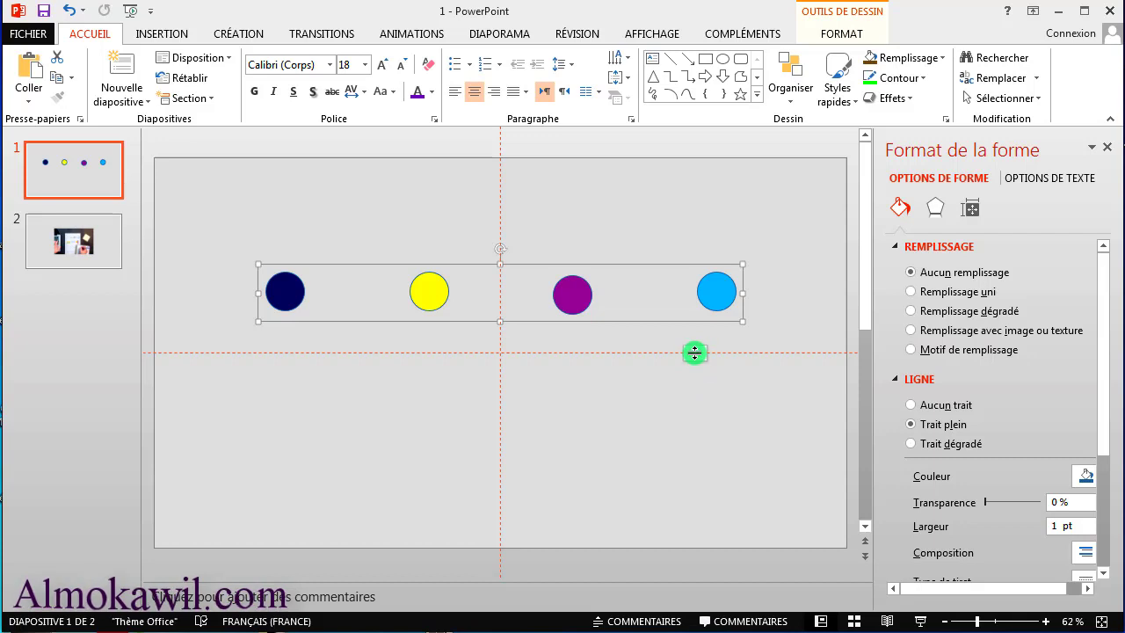
left_click_drag(694, 353, 667, 555)
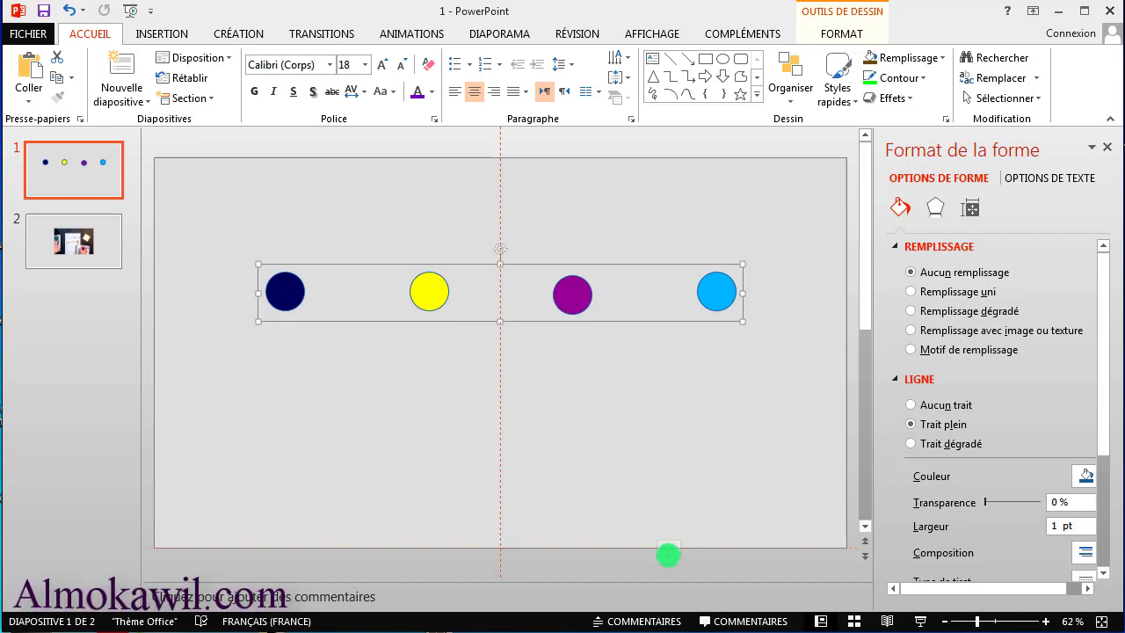
mouse_move(668, 554)
left_mouse_down()
mouse_move(707, 409)
mouse_move(708, 576)
left_mouse_up()
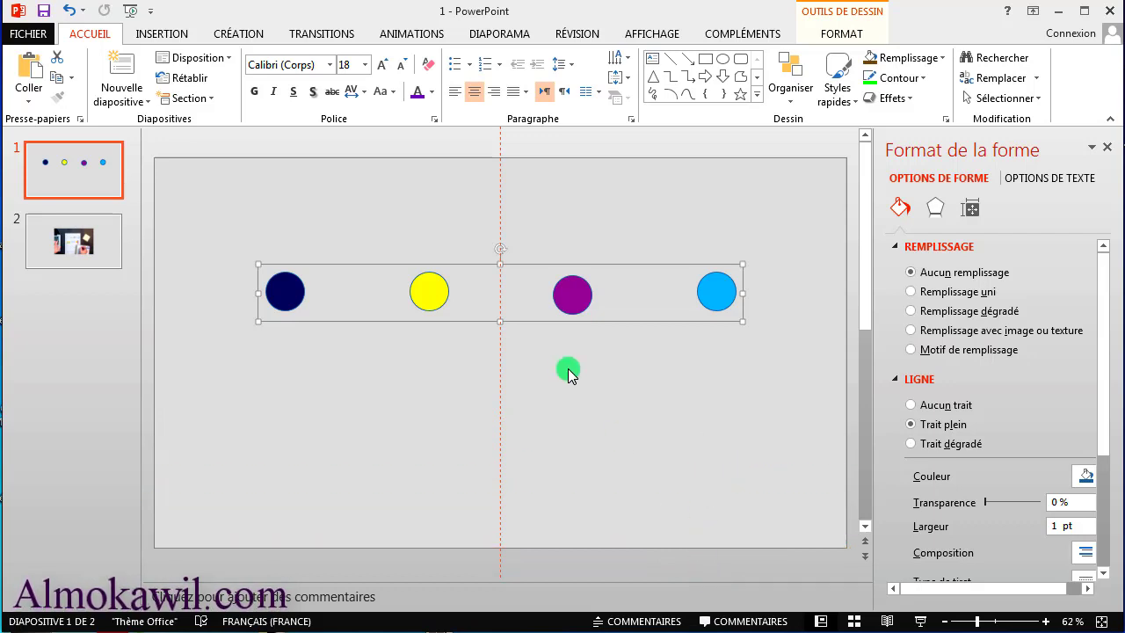
left_click_drag(500, 365, 446, 372)
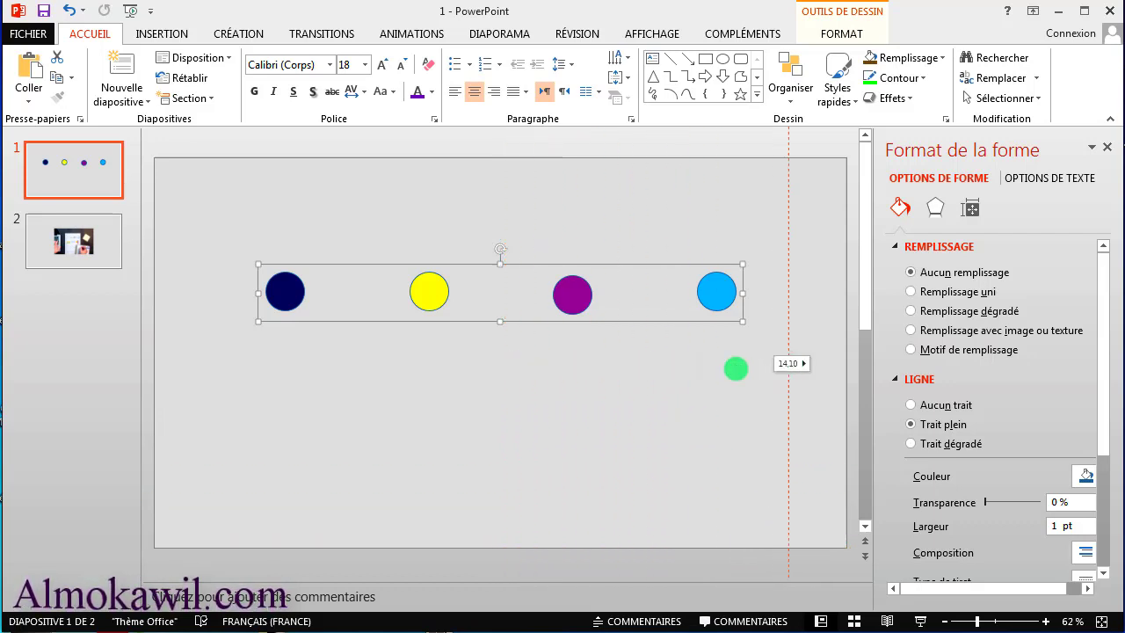
Delete the vertical guide and confirm the Grid and Guides settings with OK.
right_click(445, 380)
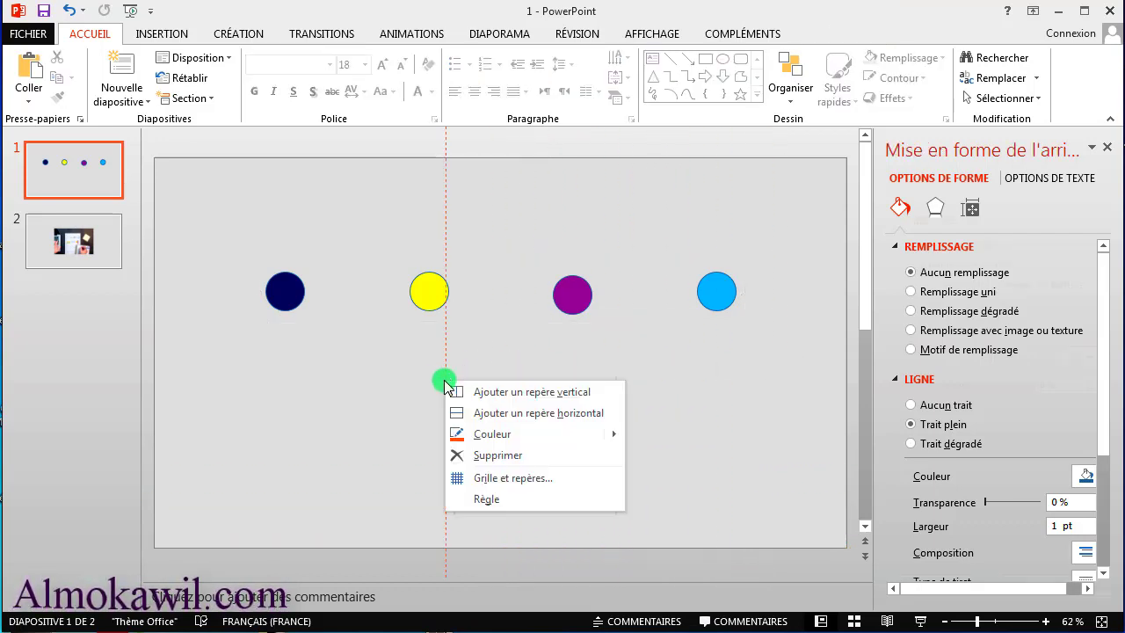
left_click(504, 456)
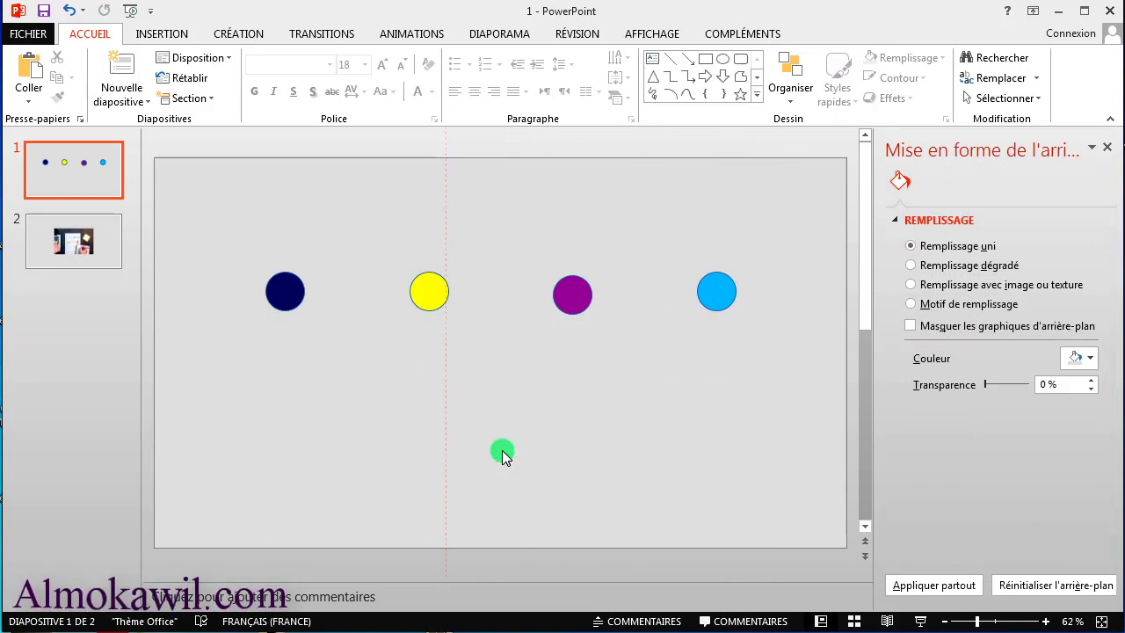
right_click(502, 455)
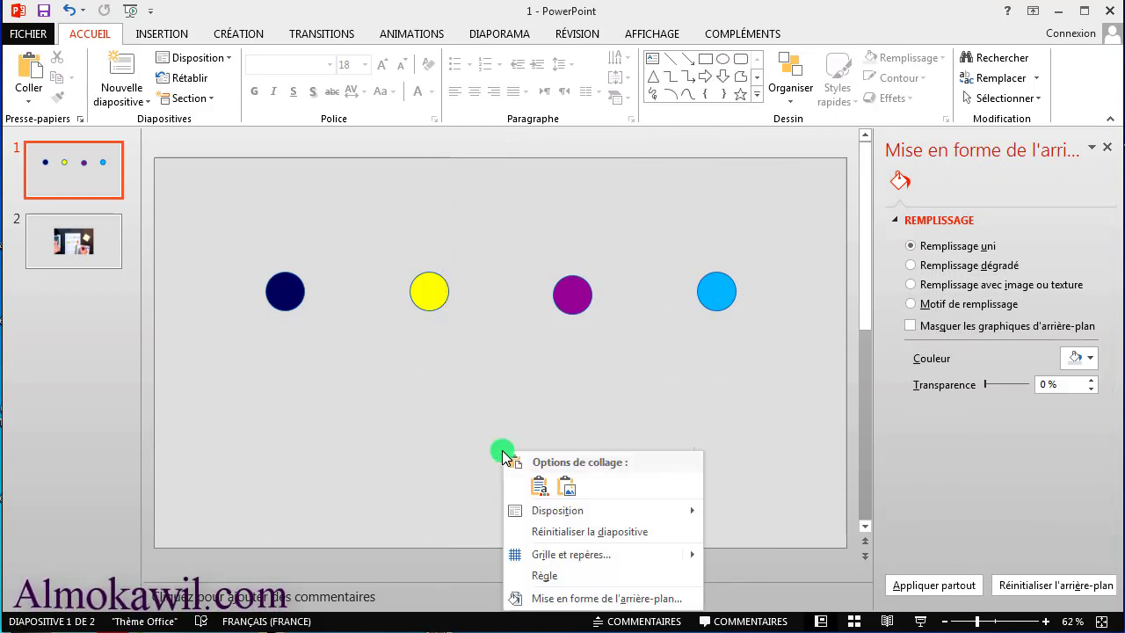
left_click(587, 547)
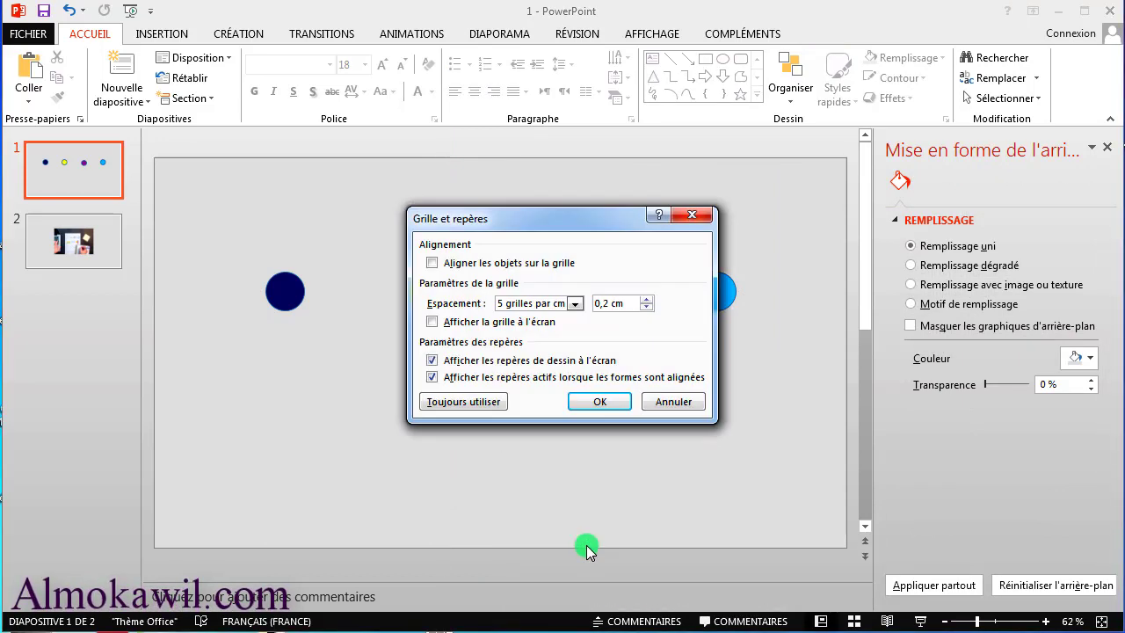
left_click(597, 401)
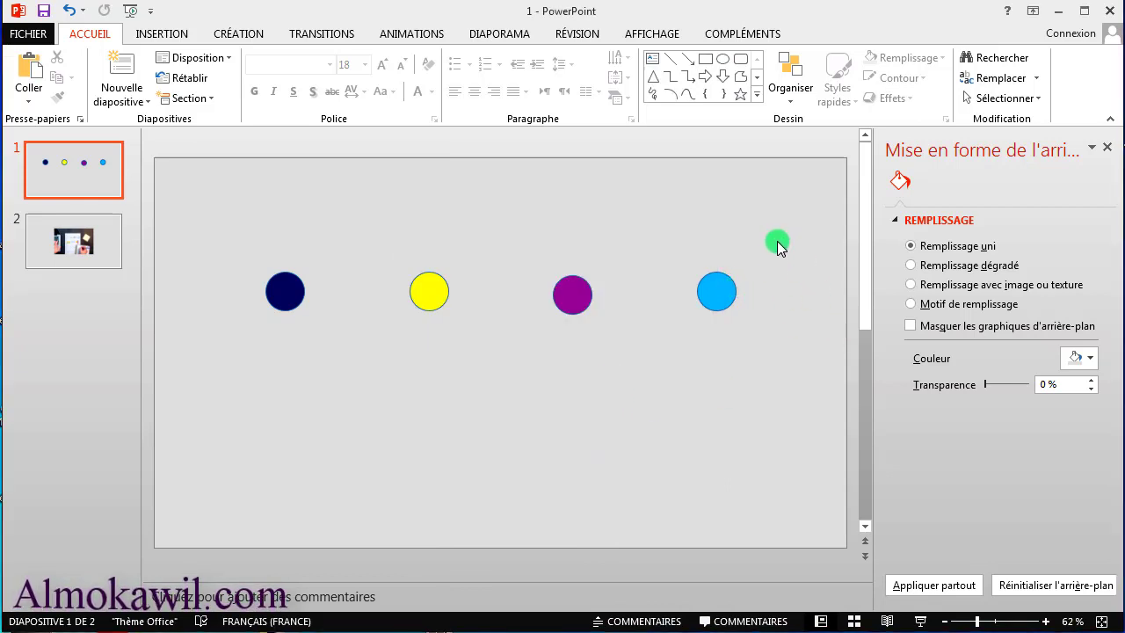
Select and nudge the circle group, then ungroup it into four separate circles.
left_click(710, 301)
left_click_drag(710, 302, 719, 322)
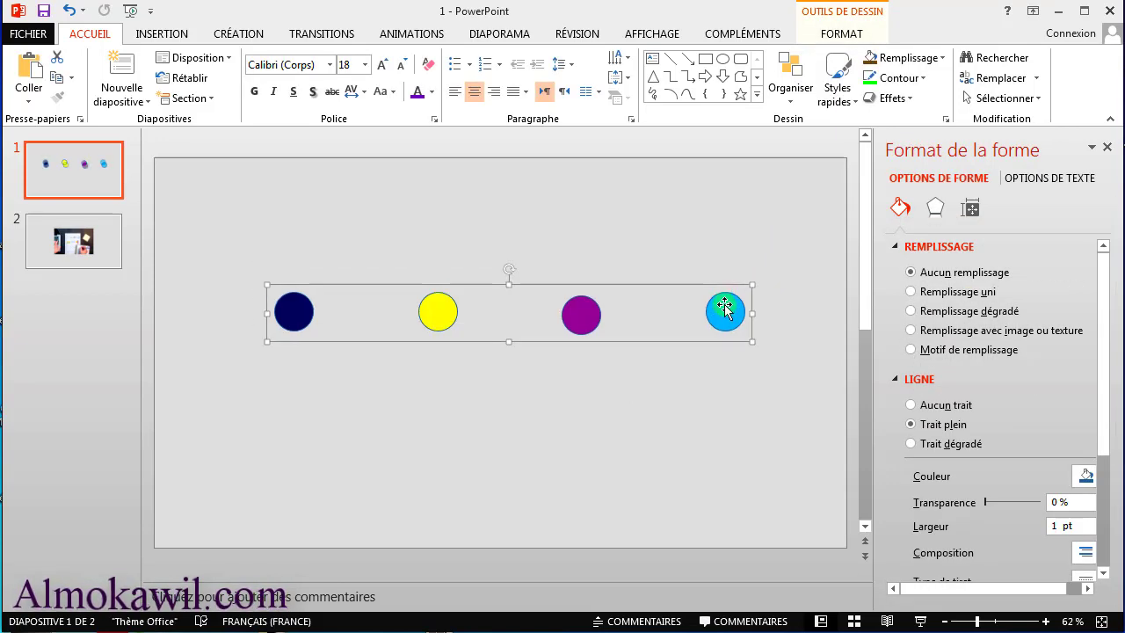
left_click(839, 34)
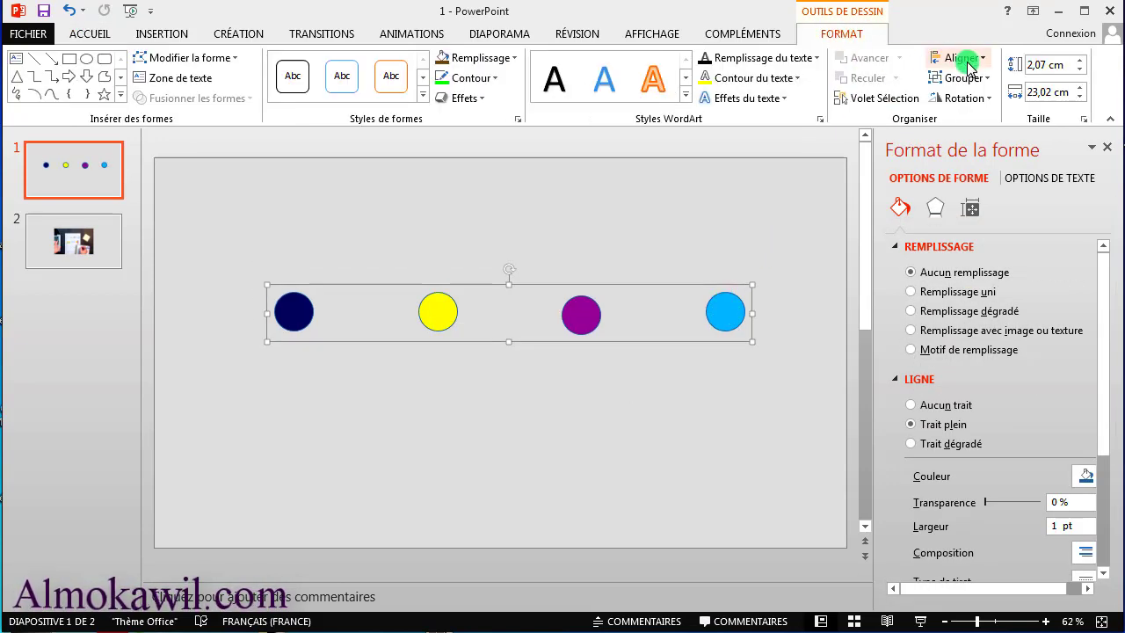
left_click(962, 57)
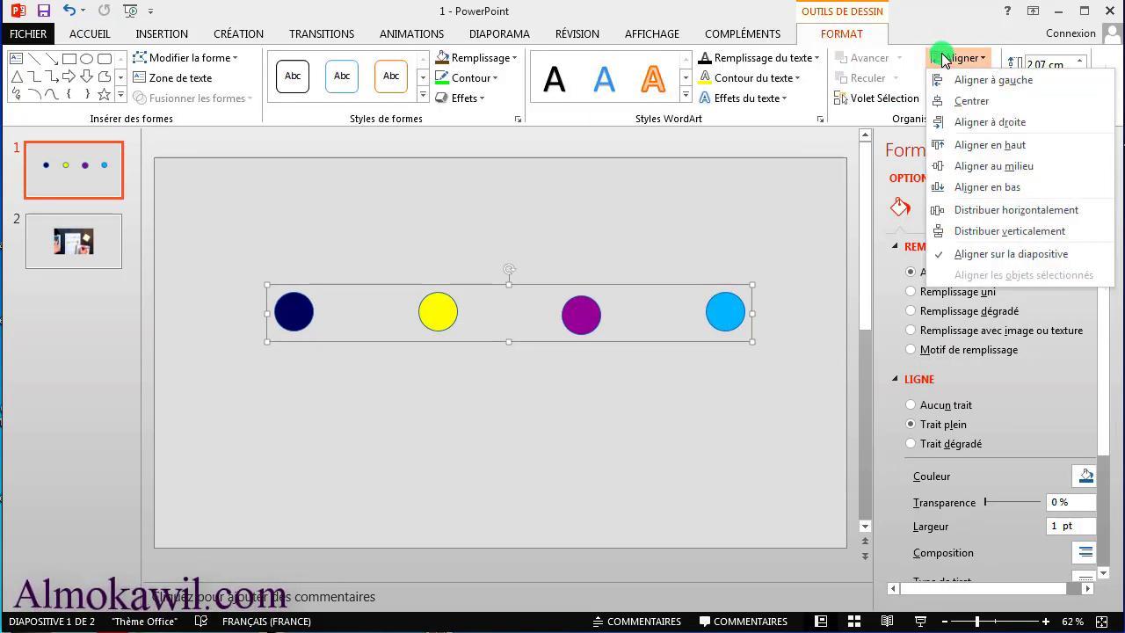
left_click(962, 57)
left_click(947, 77)
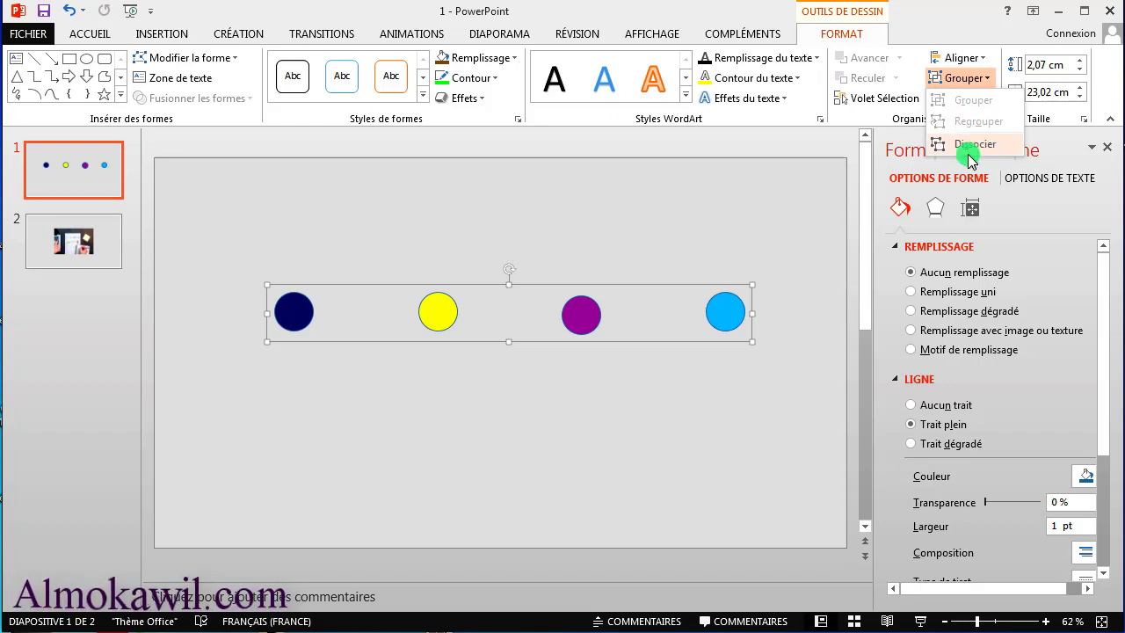
left_click(632, 358)
left_click(685, 364)
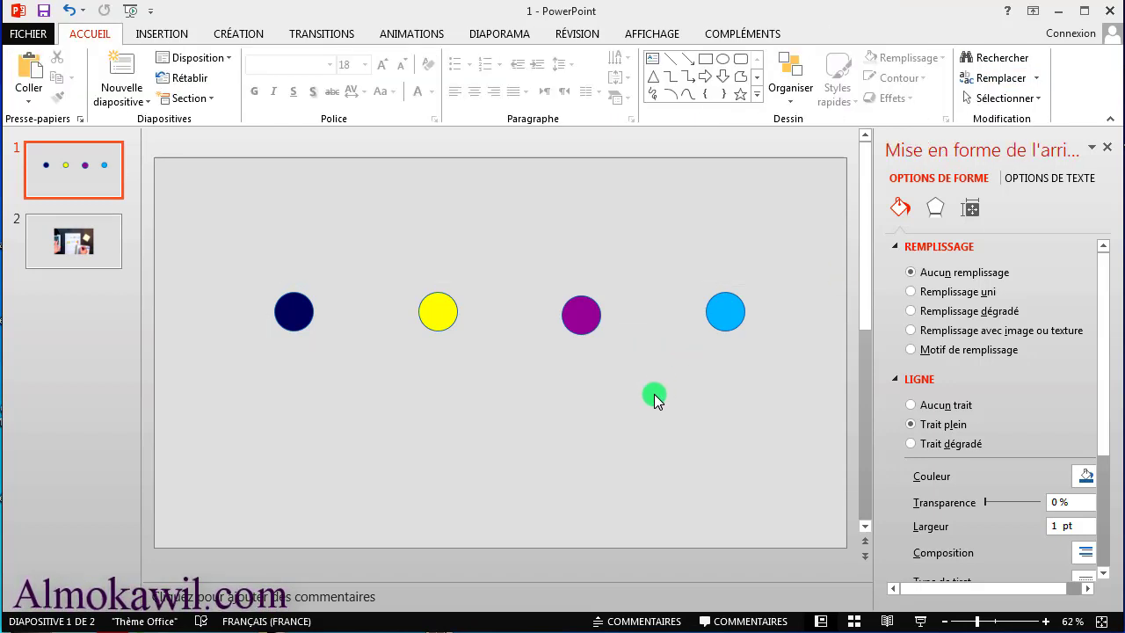